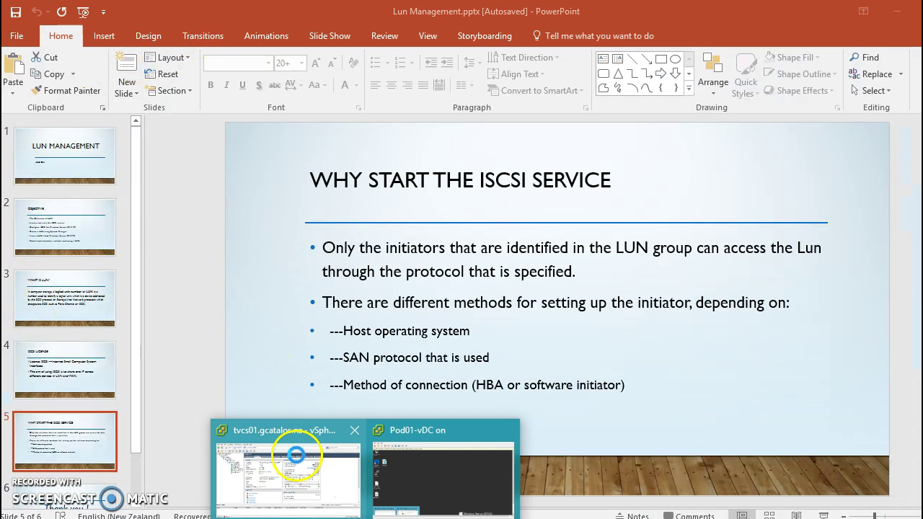
# In vSphere Client, open the Pod01-vDC virtual machine console and enter full screen
pyautogui.click(289, 494)
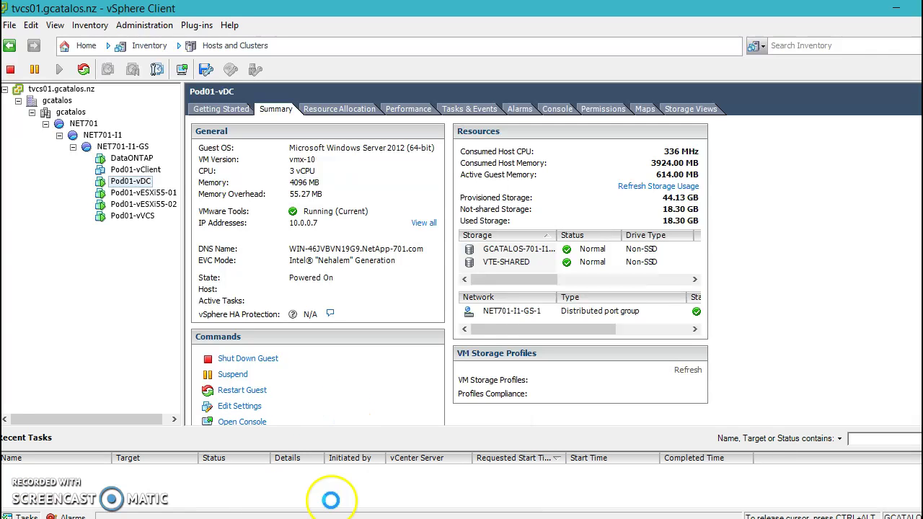
pyautogui.click(433, 431)
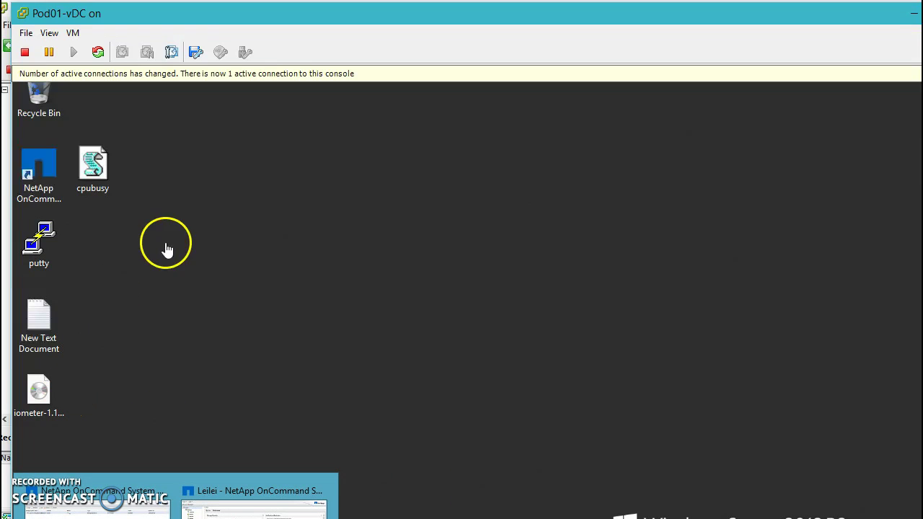
pyautogui.click(49, 32)
pyautogui.click(90, 100)
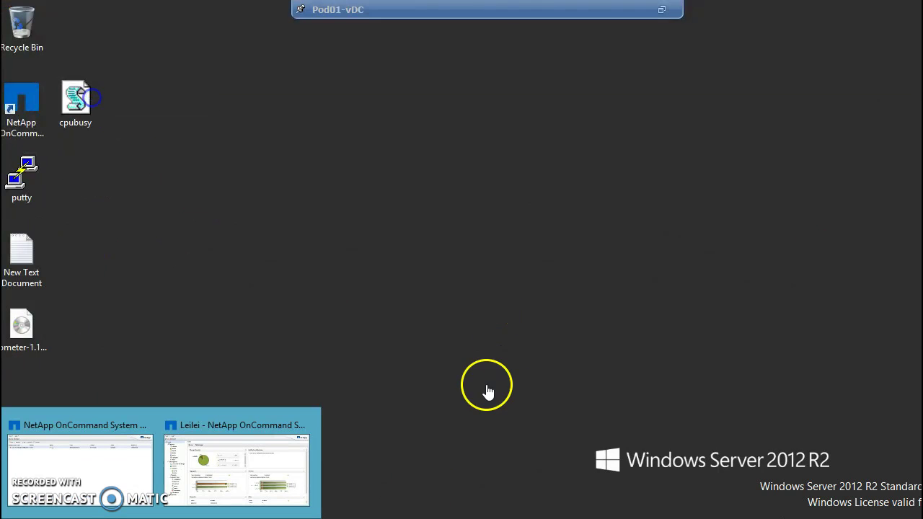
# Bring the NetApp System Manager page to the front inside the VM console
pyautogui.click(376, 355)
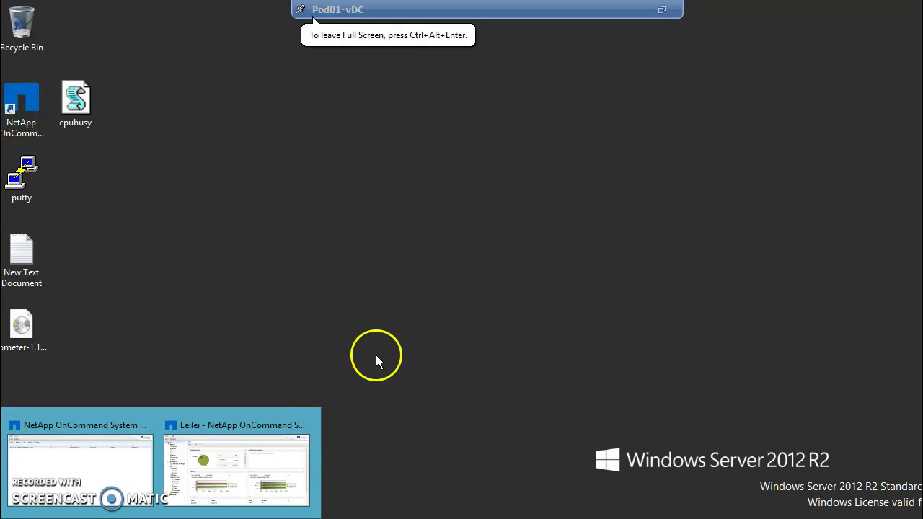
pyautogui.moveTo(152, 496)
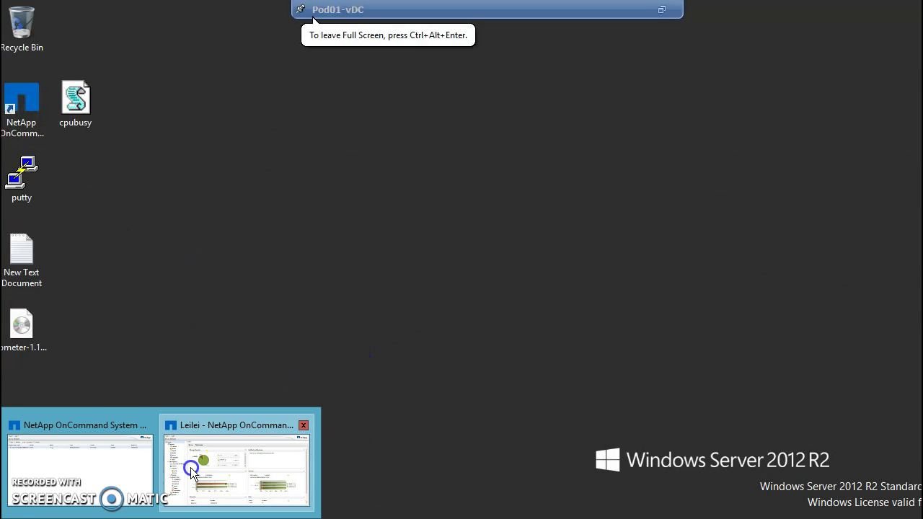
pyautogui.click(190, 467)
# Open Licenses, start adding a license package, and copy the iSCSI license key from Notepad
pyautogui.click(75, 378)
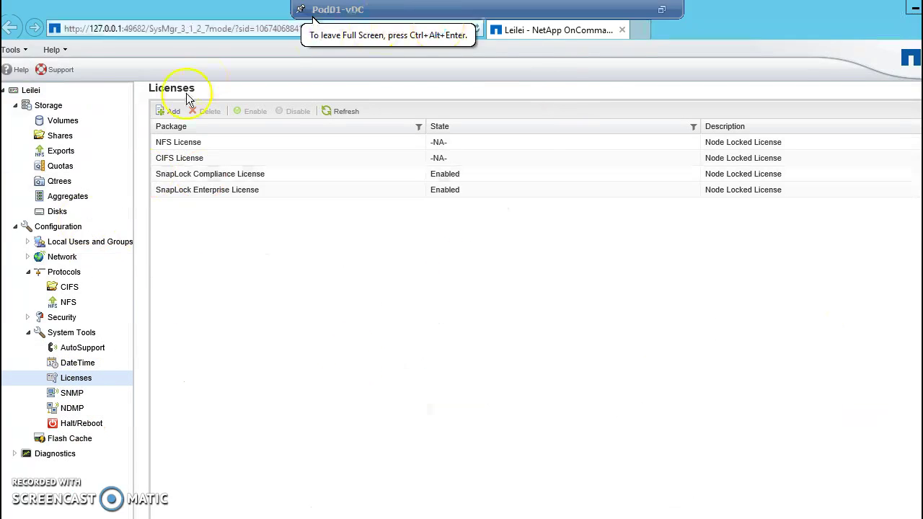
pyautogui.click(172, 112)
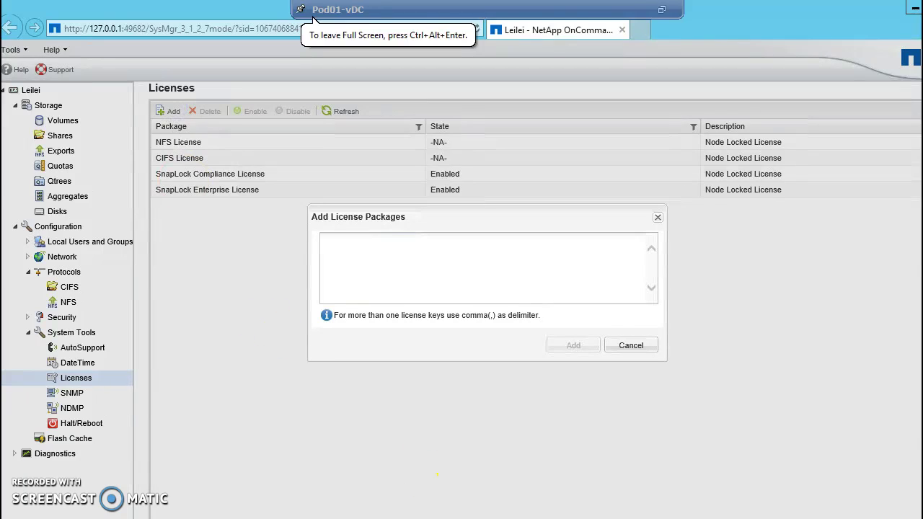
pyautogui.hotkey('alt', 'Tab')
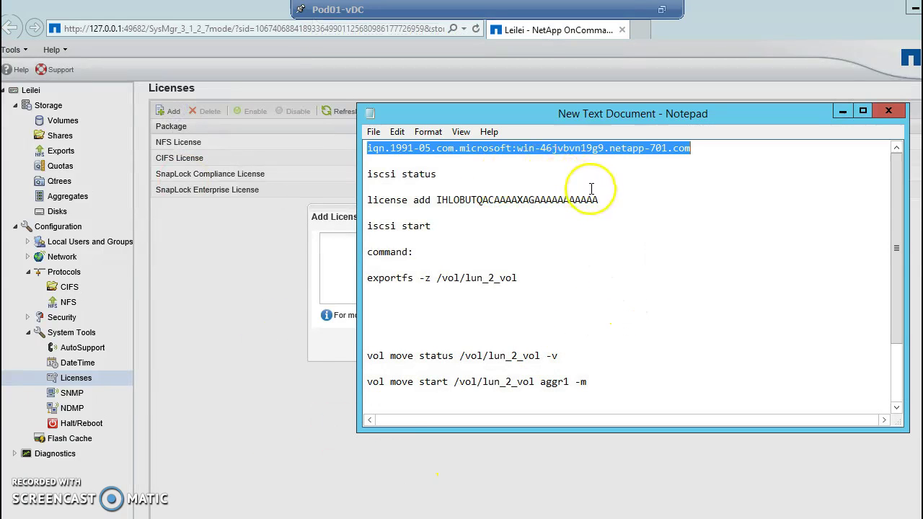
pyautogui.click(618, 185)
pyautogui.scroll(-1, 618, 185)
pyautogui.moveTo(613, 159); pyautogui.dragTo(437, 160)
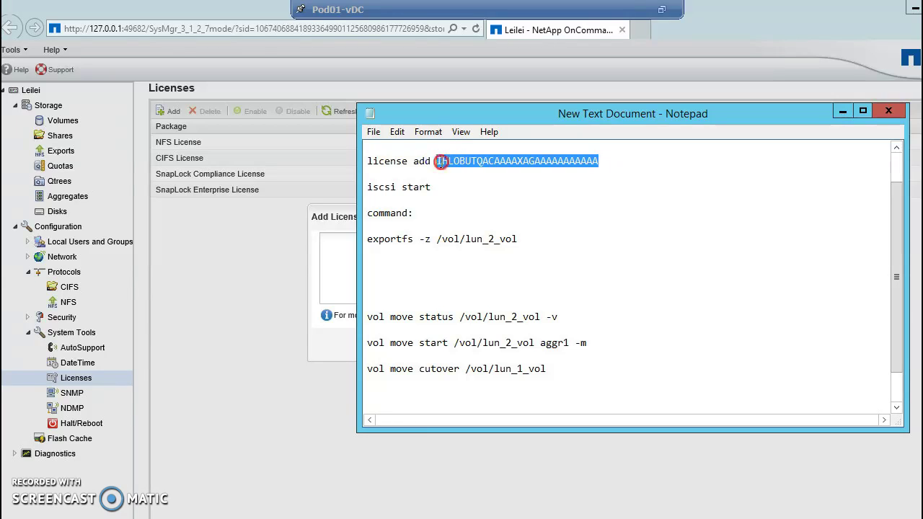
pyautogui.rightClick(440, 161)
pyautogui.click(498, 206)
# Paste the iSCSI license key into Add License Packages and add it
pyautogui.click(334, 244)
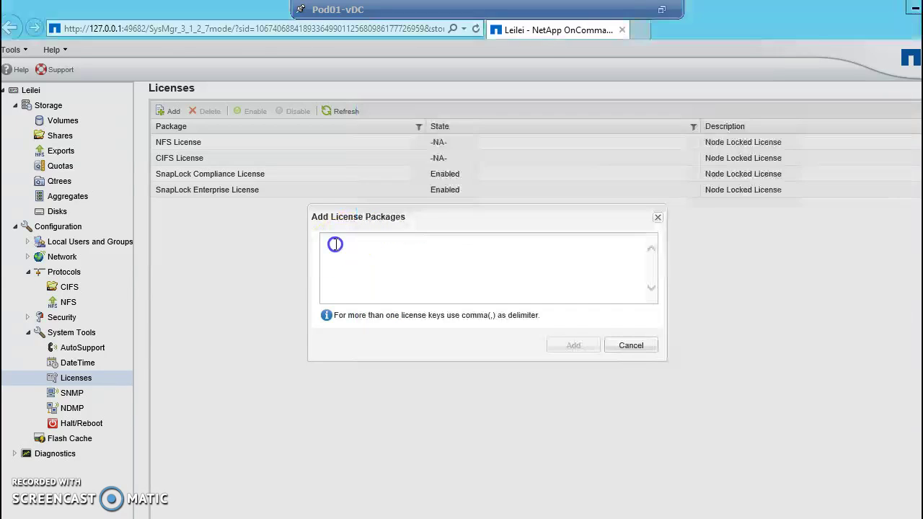
pyautogui.rightClick(335, 244)
pyautogui.click(371, 306)
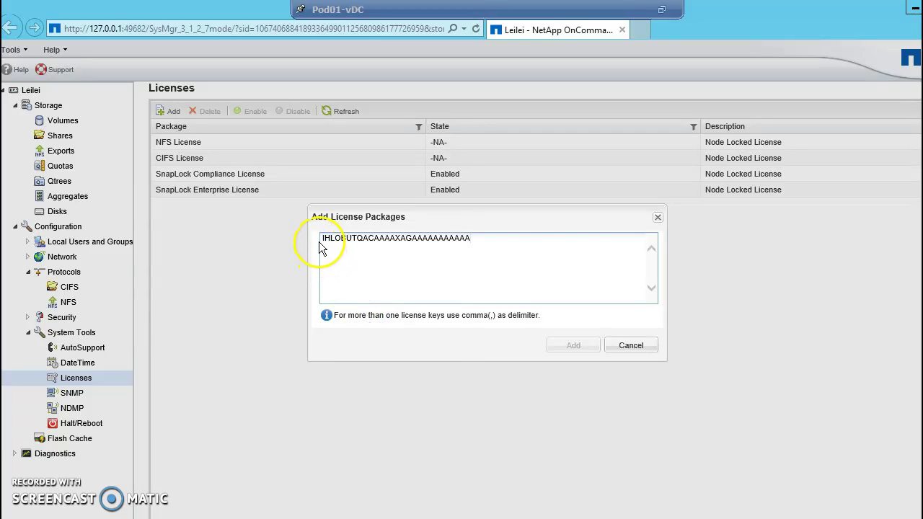
pyautogui.click(324, 238)
pyautogui.click(574, 346)
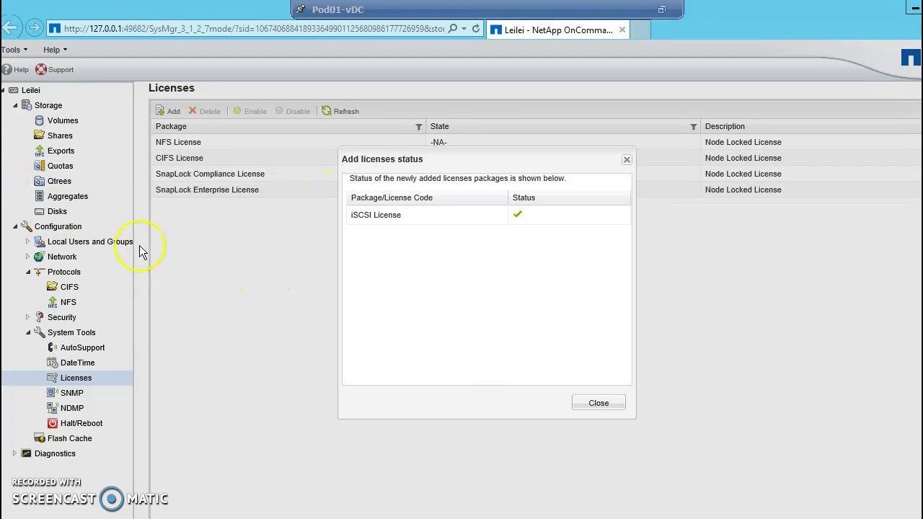
pyautogui.click(584, 399)
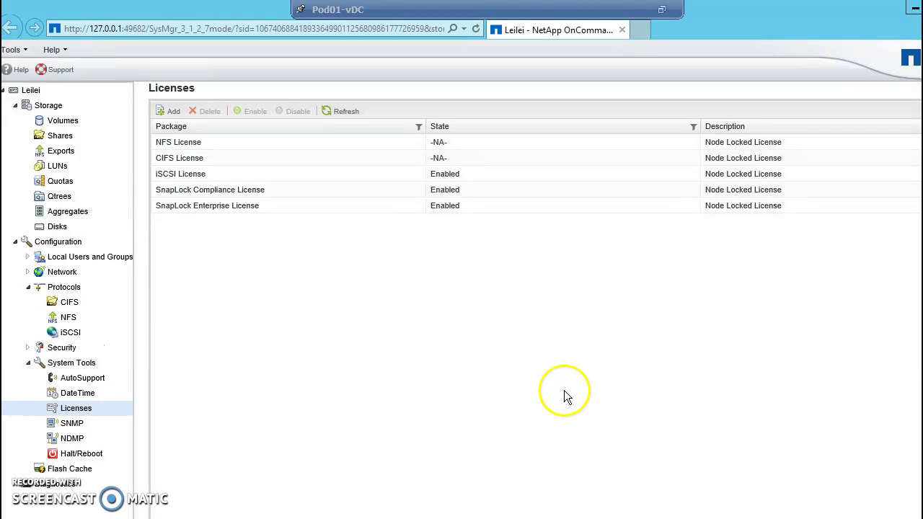
# Check the new iSCSI License entry, then view Configuration > Protocols > iSCSI
pyautogui.click(164, 181)
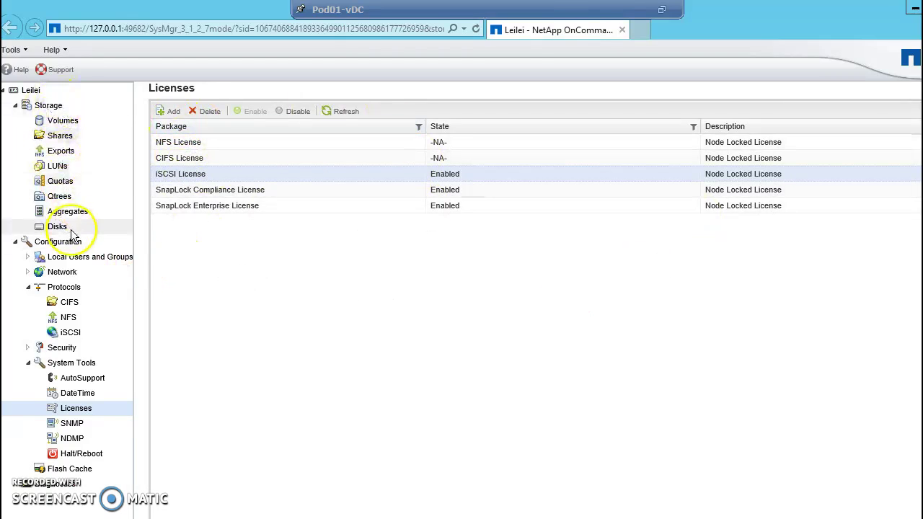
pyautogui.click(53, 244)
pyautogui.click(66, 287)
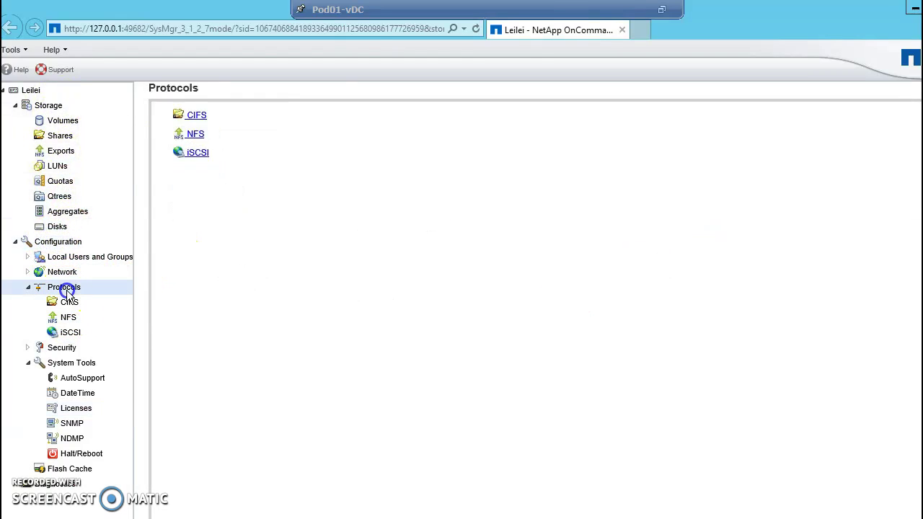
pyautogui.click(65, 333)
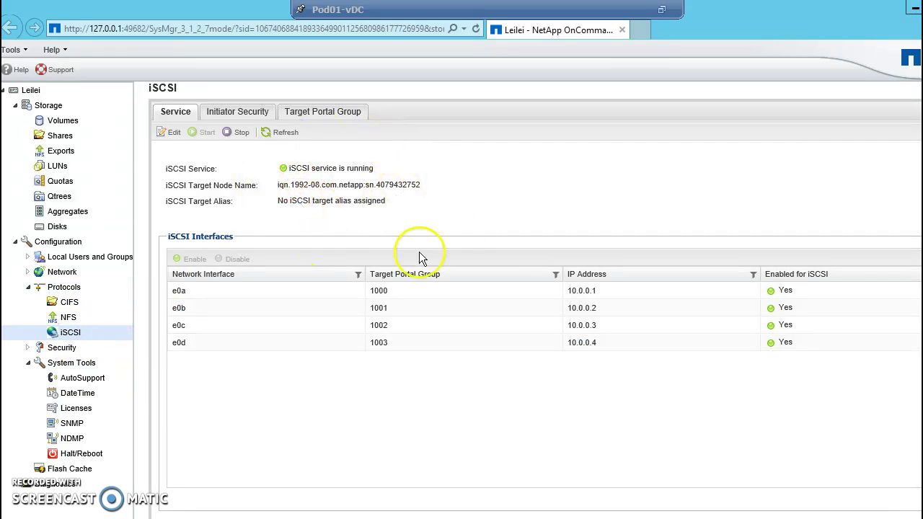
# Show PuTTY beside Notepad and select the iscsi status, license add and iscsi start lines
pyautogui.click(911, 8)
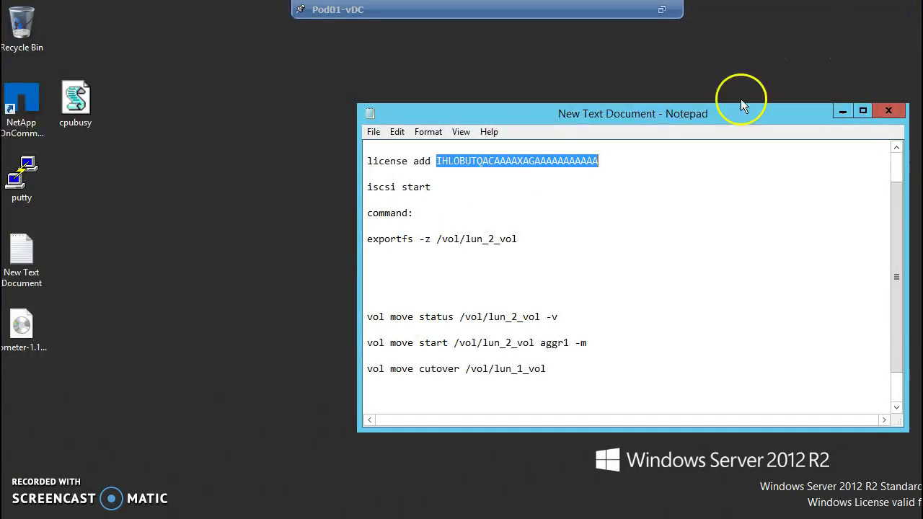
pyautogui.hotkey('alt', 'Tab')
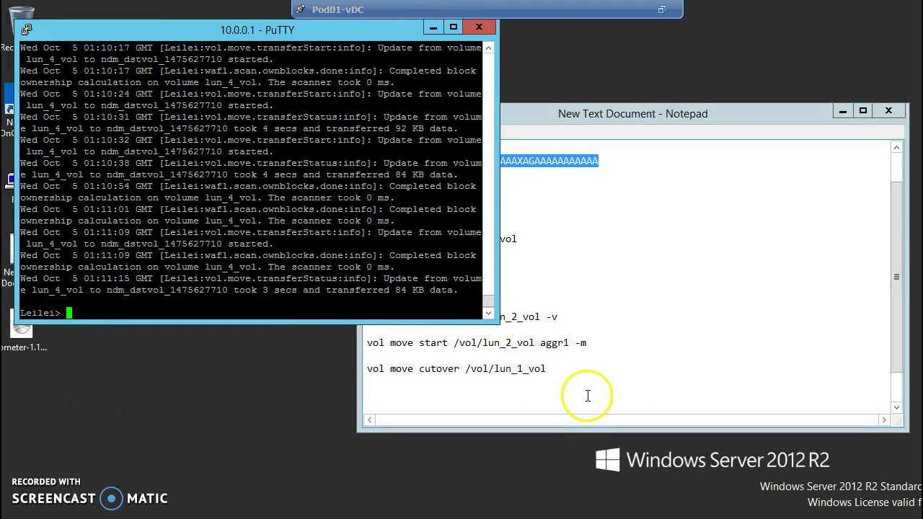
pyautogui.click(656, 262)
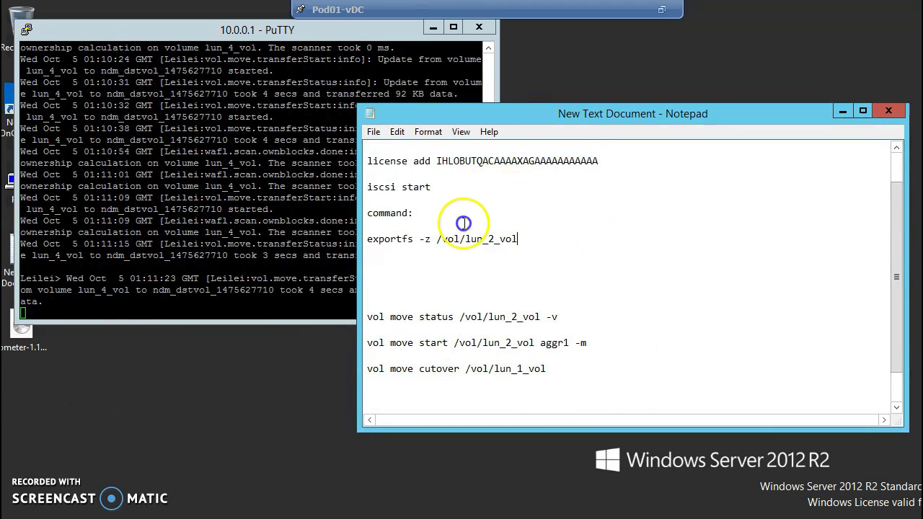
pyautogui.moveTo(518, 239); pyautogui.dragTo(322, 180)
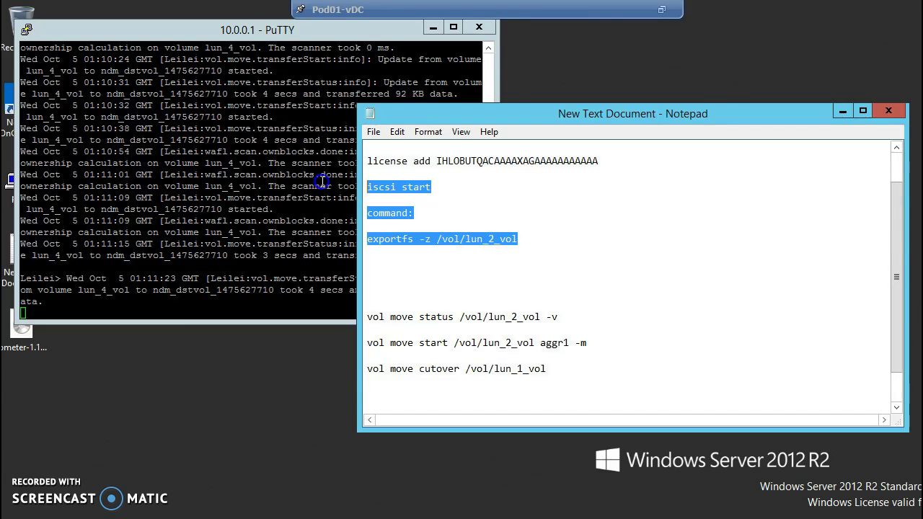
pyautogui.click(482, 206)
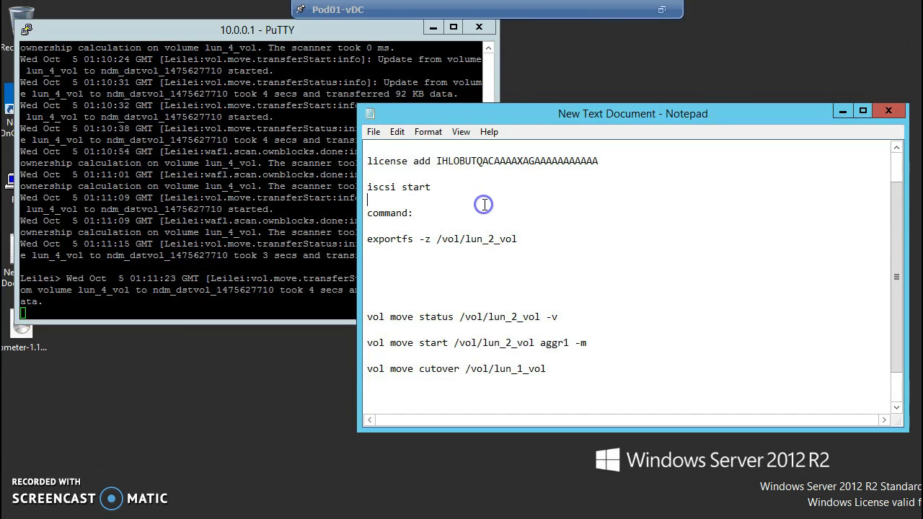
pyautogui.moveTo(893, 243); pyautogui.dragTo(893, 228)
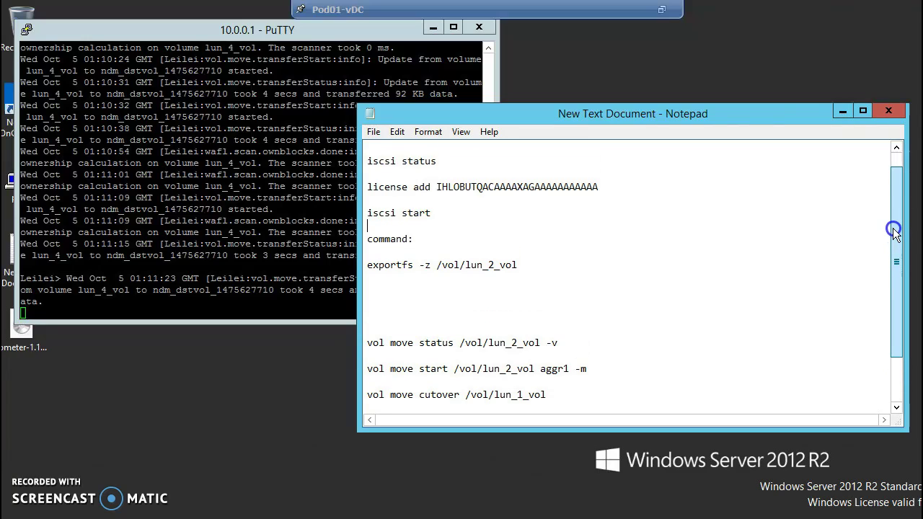
pyautogui.moveTo(463, 225); pyautogui.dragTo(355, 148)
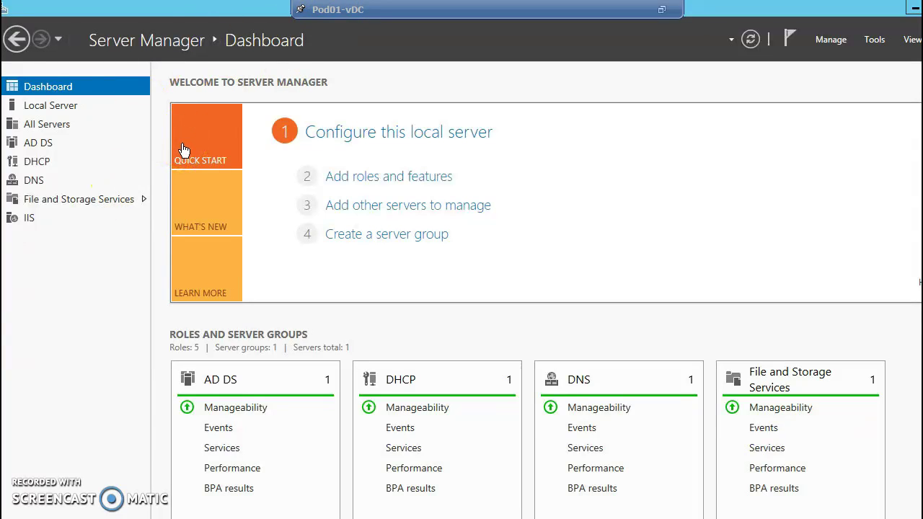
pyautogui.click(831, 40)
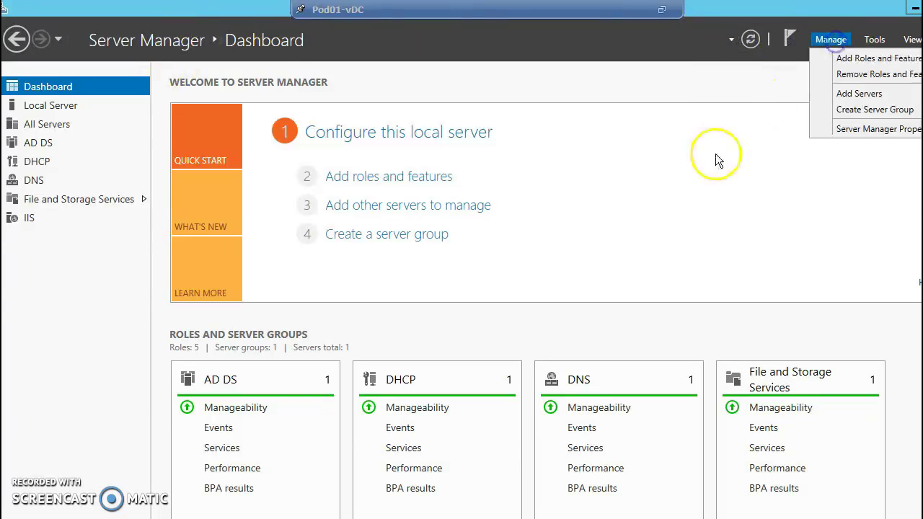
pyautogui.click(876, 58)
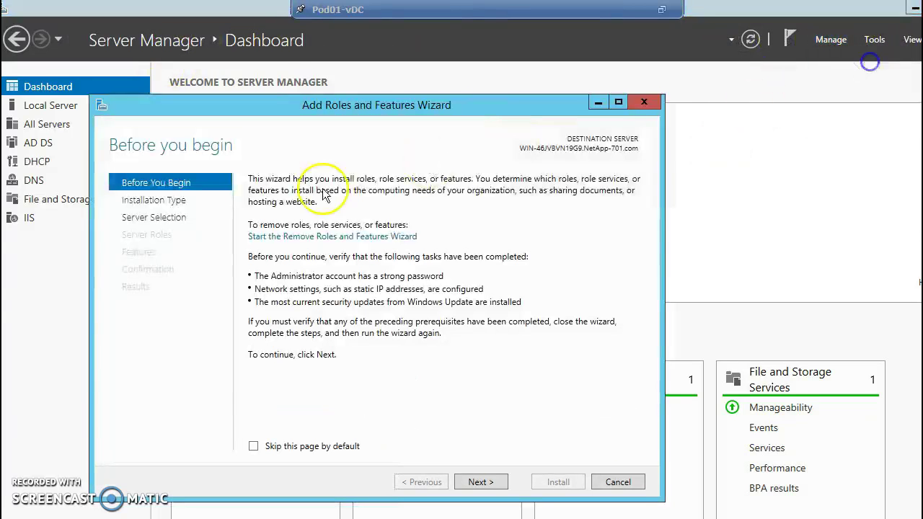
pyautogui.click(482, 485)
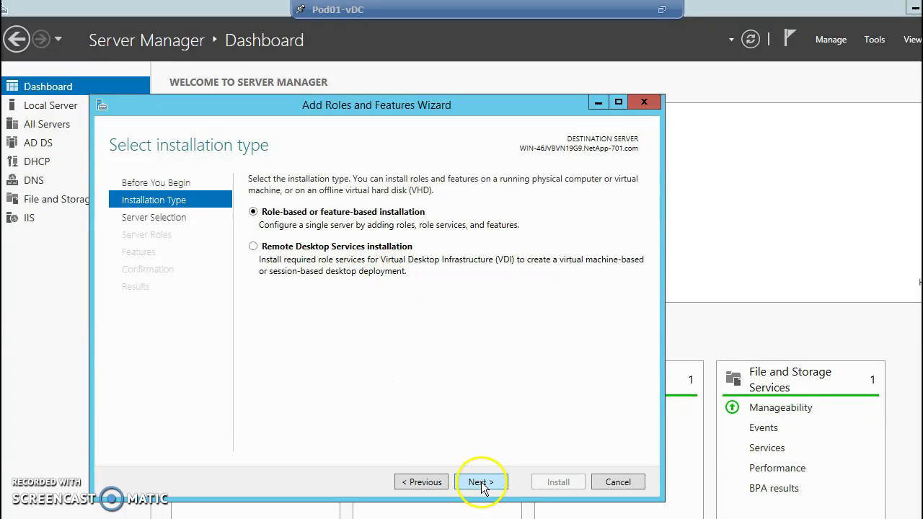
pyautogui.click(481, 483)
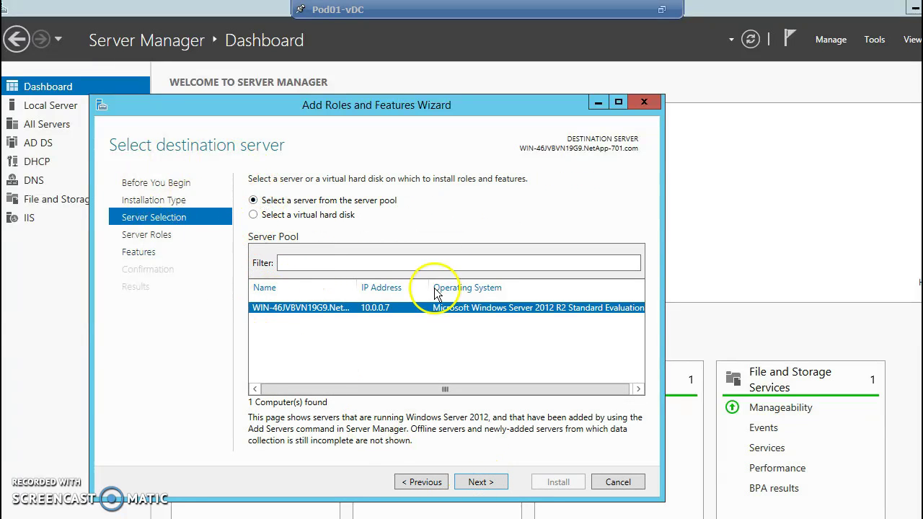
pyautogui.click(482, 482)
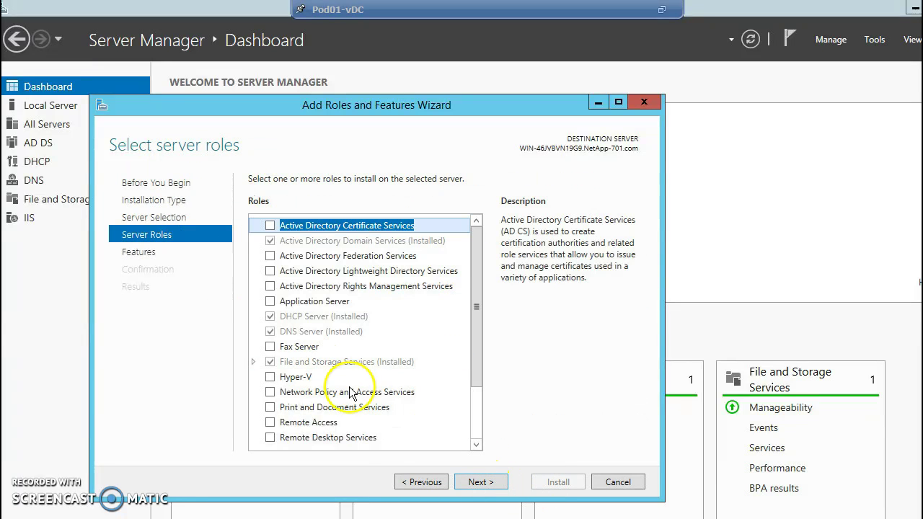
pyautogui.click(261, 363)
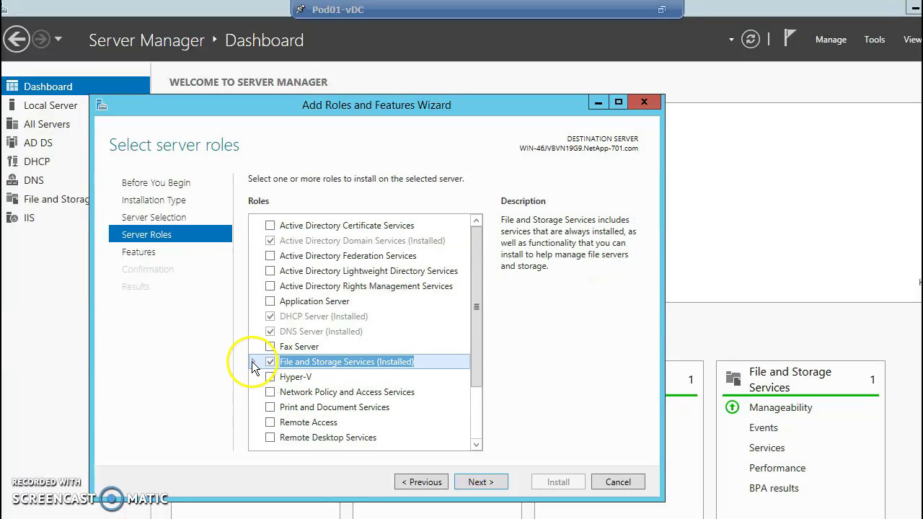
pyautogui.click(253, 363)
pyautogui.click(337, 378)
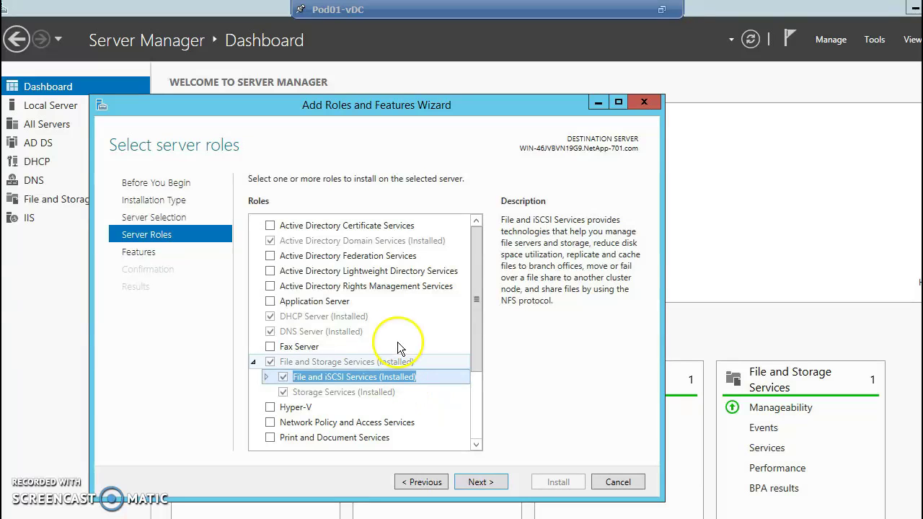
pyautogui.click(265, 377)
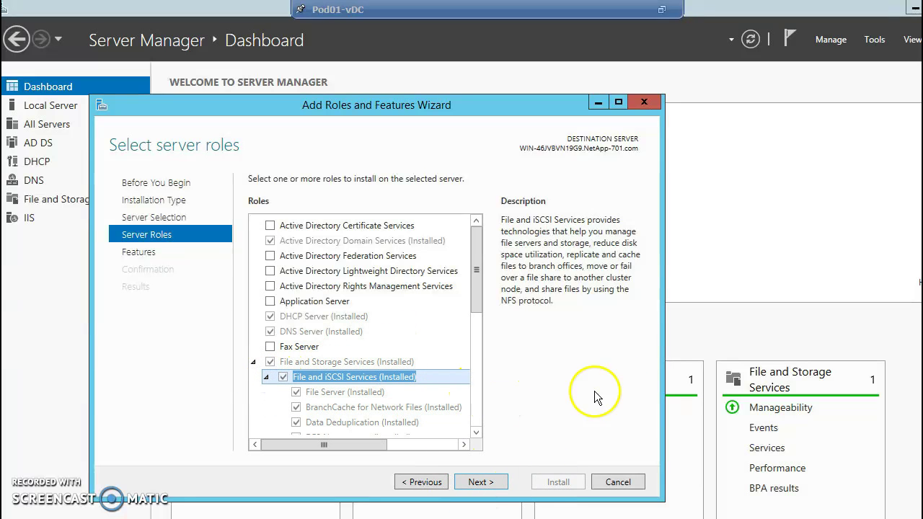
# Close the roles wizard, go to File and Storage Services > iSCSI, and open iSCSI Initiator's Discovery tab
pyautogui.click(618, 482)
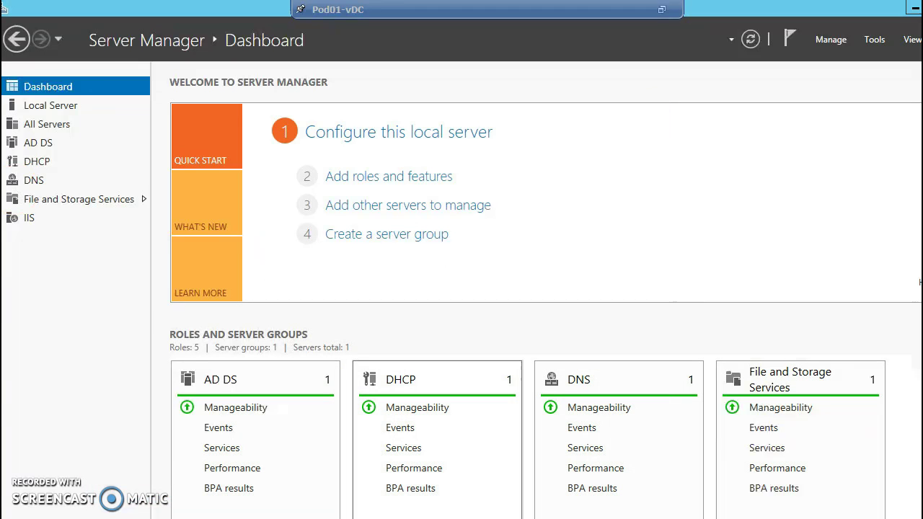
pyautogui.click(88, 200)
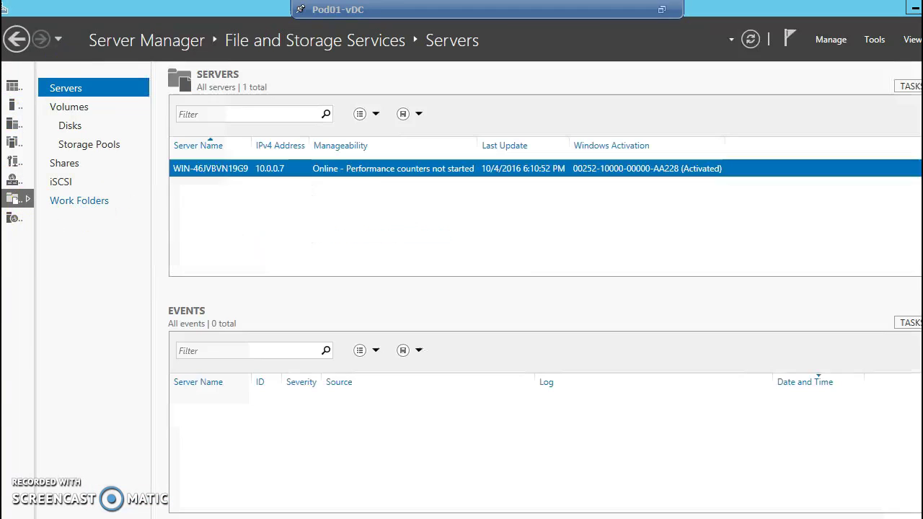
pyautogui.click(62, 181)
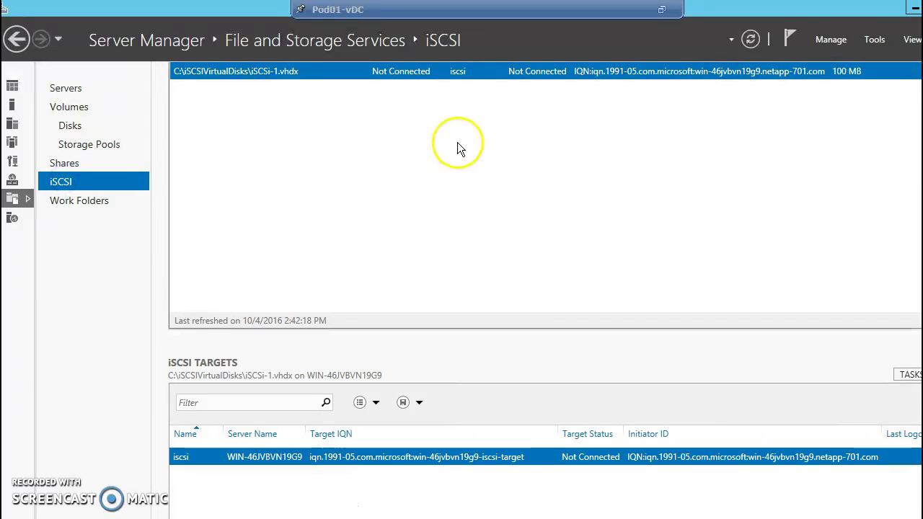
pyautogui.click(875, 39)
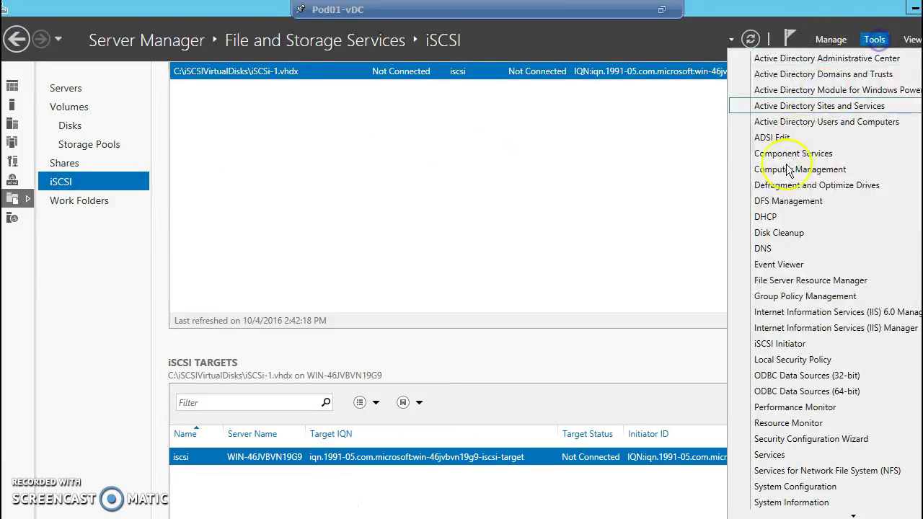
pyautogui.click(824, 343)
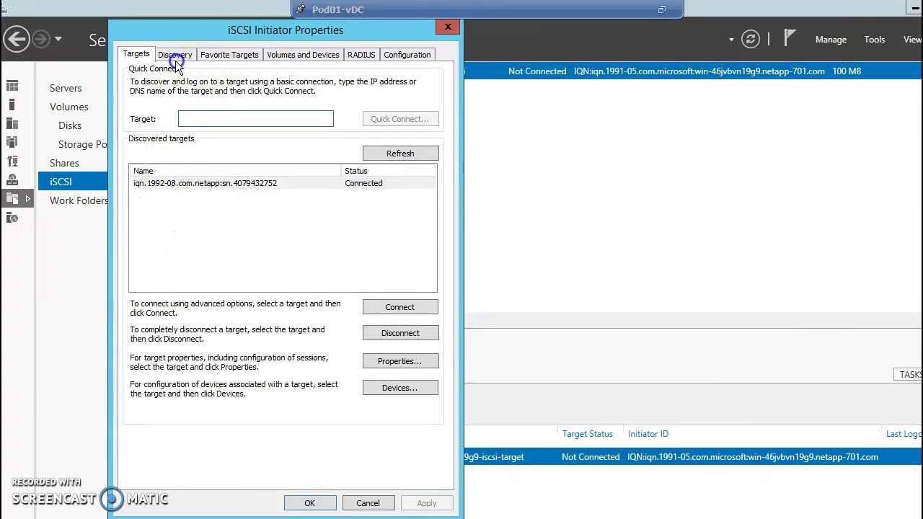
pyautogui.click(174, 55)
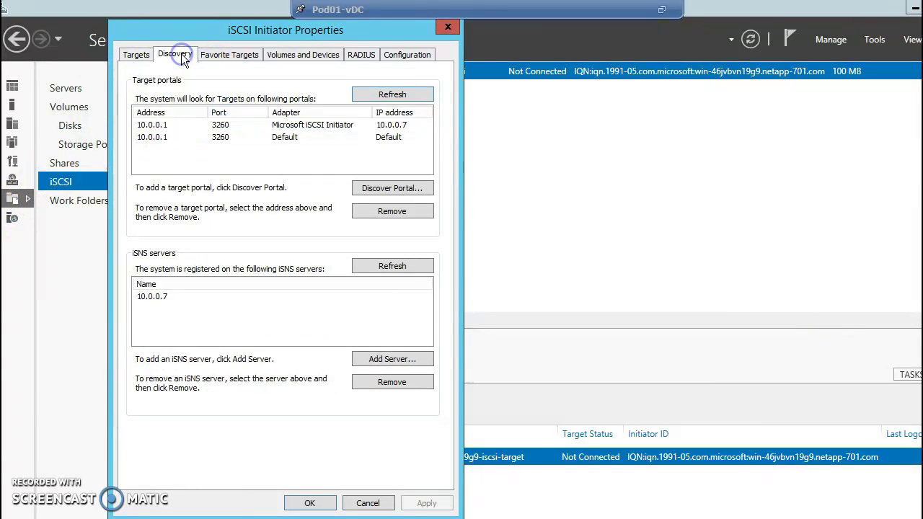
# Try a portal at 10.0.0.7 with Microsoft iSCSI Initiator, cancel, and select the 10.0.0.1 portal
pyautogui.click(376, 189)
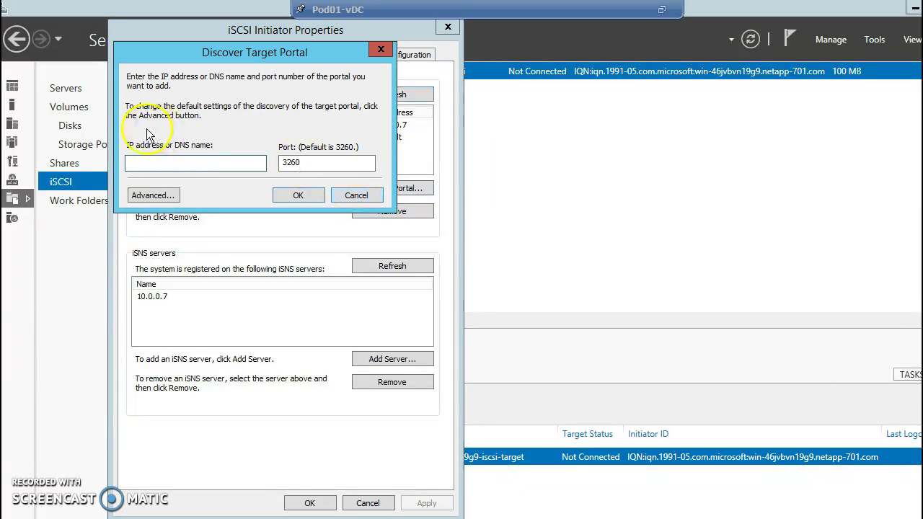
pyautogui.click(156, 163)
pyautogui.write('10.0.0')
pyautogui.write('.7')
pyautogui.click(152, 195)
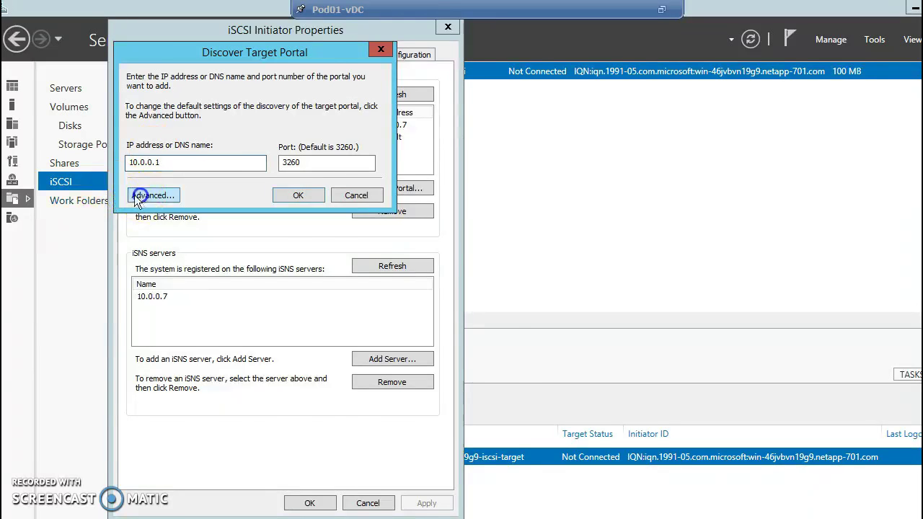
pyautogui.click(277, 130)
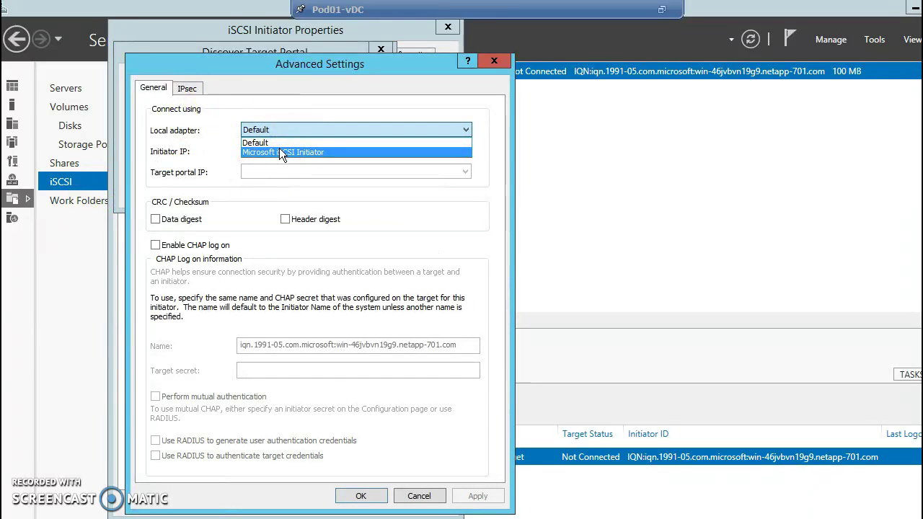
pyautogui.click(279, 151)
pyautogui.click(269, 151)
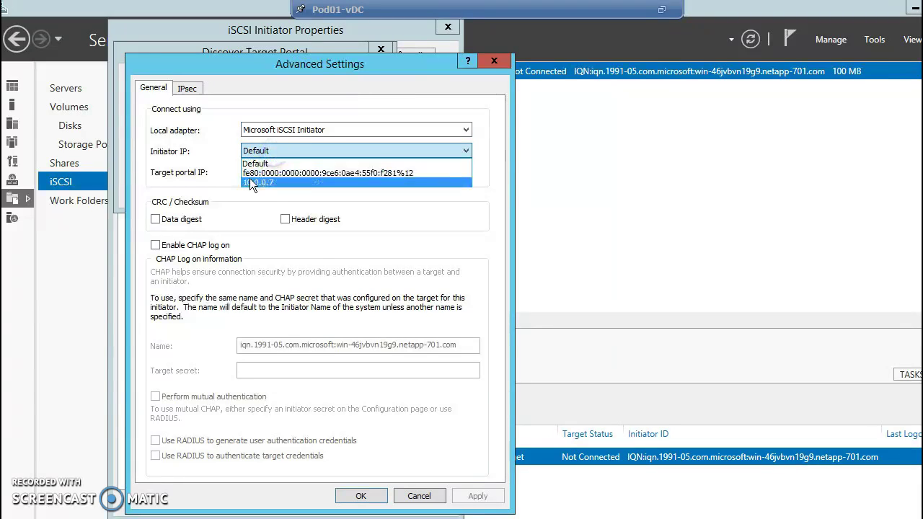
pyautogui.click(250, 178)
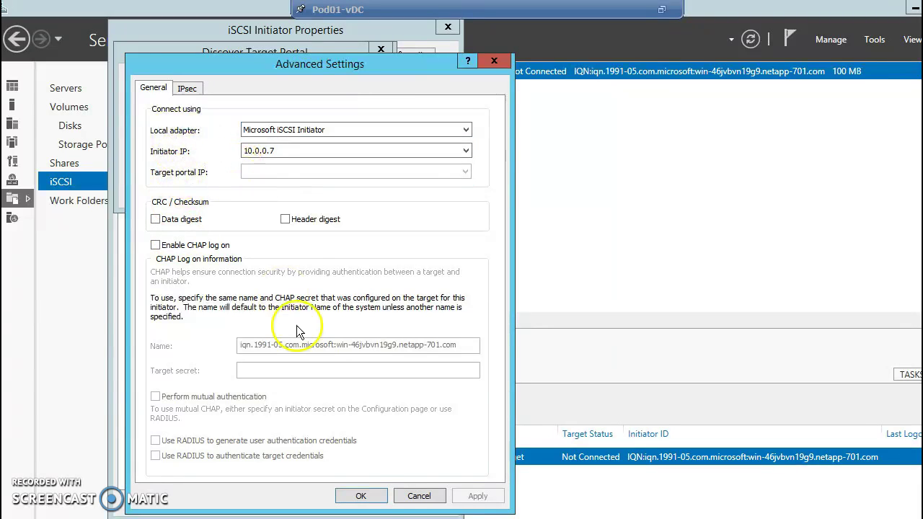
pyautogui.click(421, 498)
pyautogui.click(368, 197)
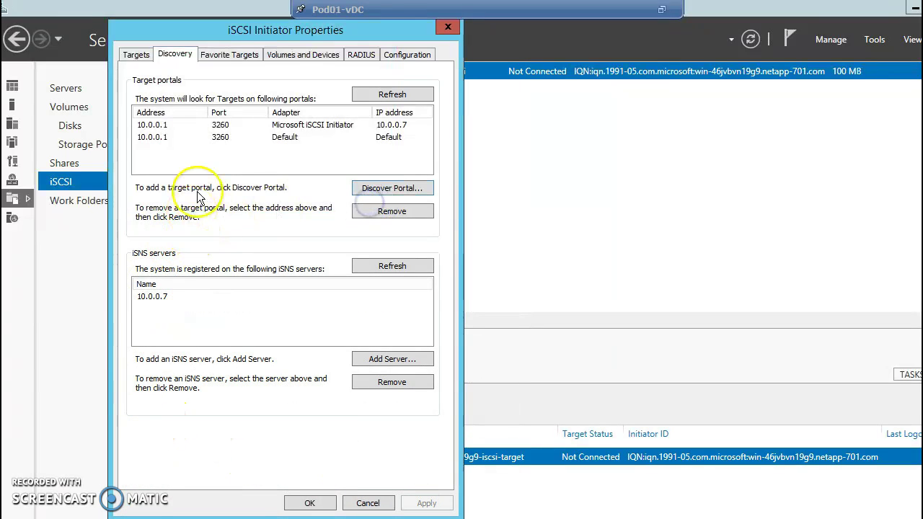
pyautogui.click(220, 125)
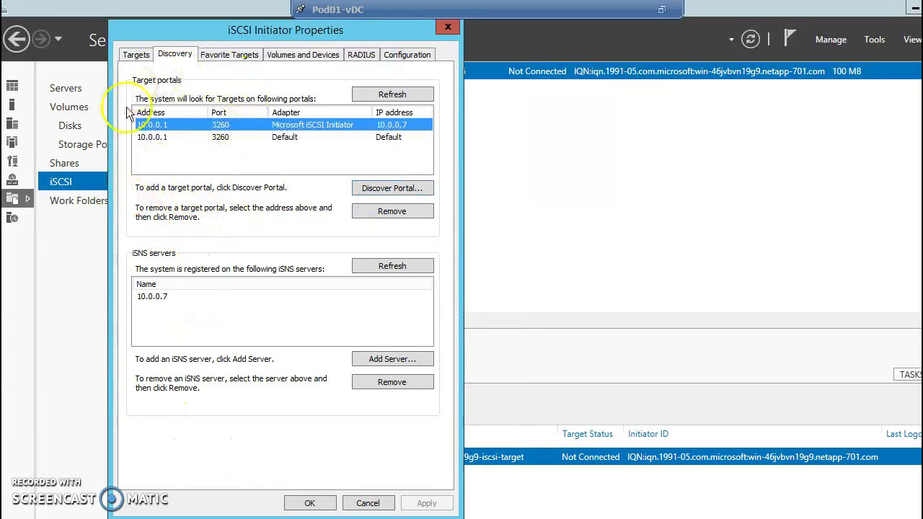
# Connect the NetApp target with multi-path, Microsoft iSCSI Initiator adapter and initiator IP 10.0.0.7
pyautogui.click(136, 54)
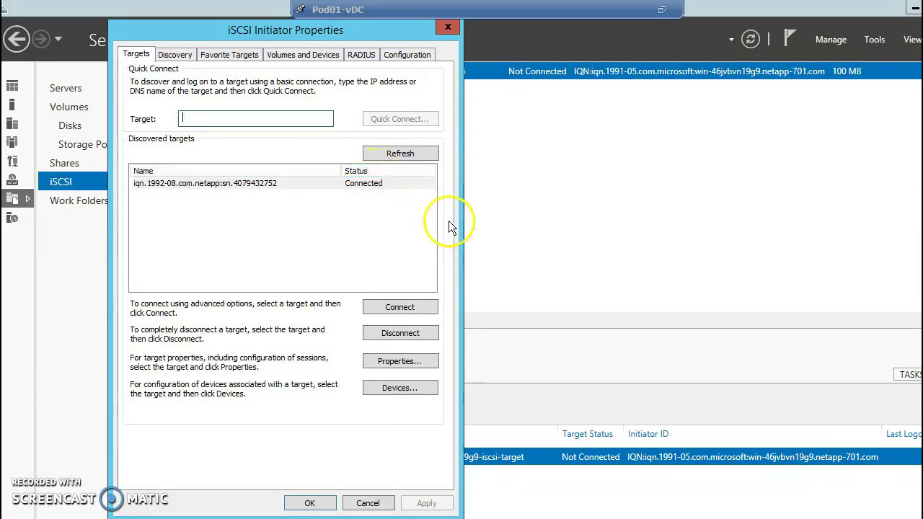
pyautogui.click(401, 307)
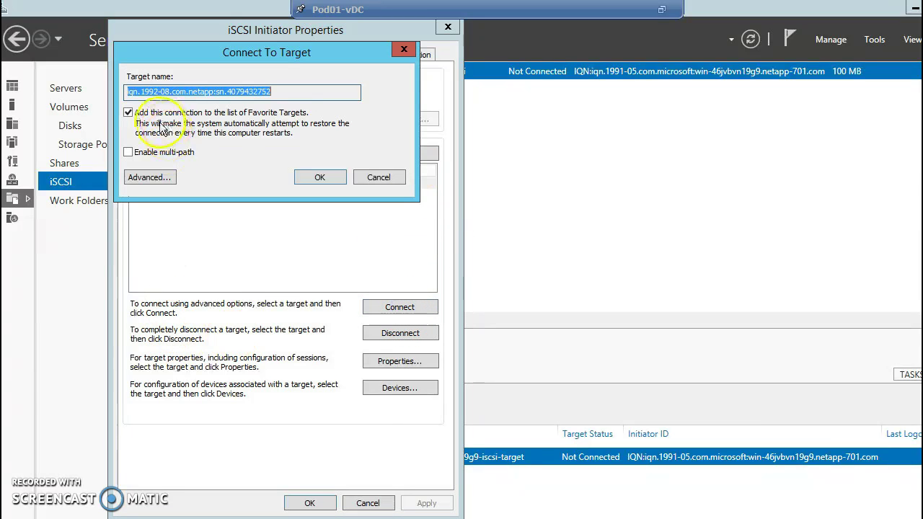
pyautogui.click(129, 154)
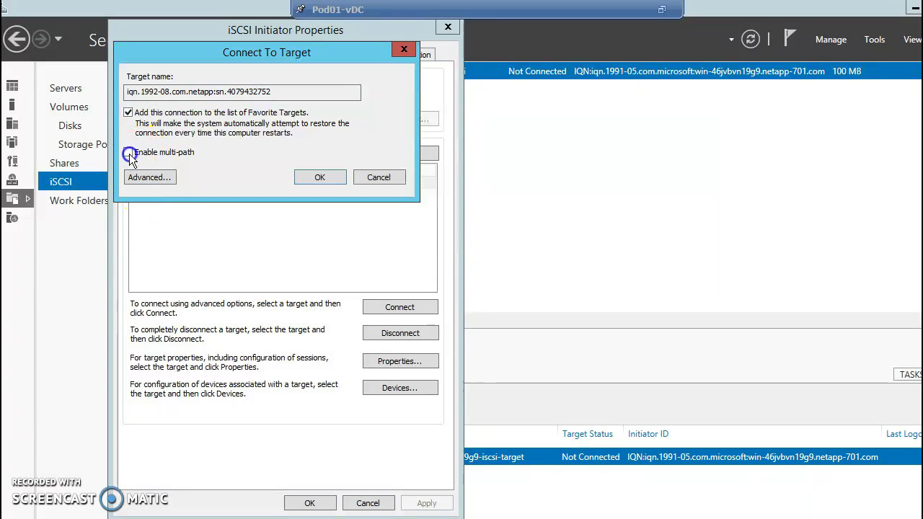
pyautogui.click(151, 177)
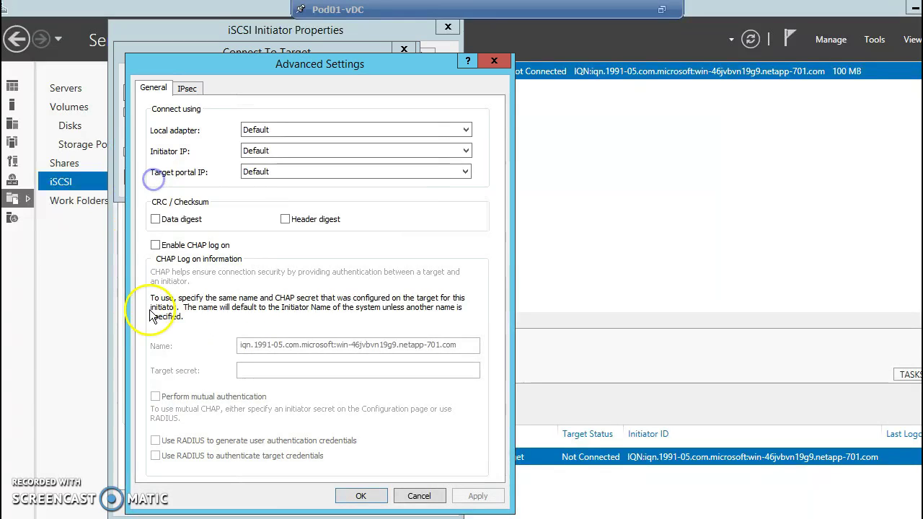
pyautogui.click(264, 131)
pyautogui.click(268, 152)
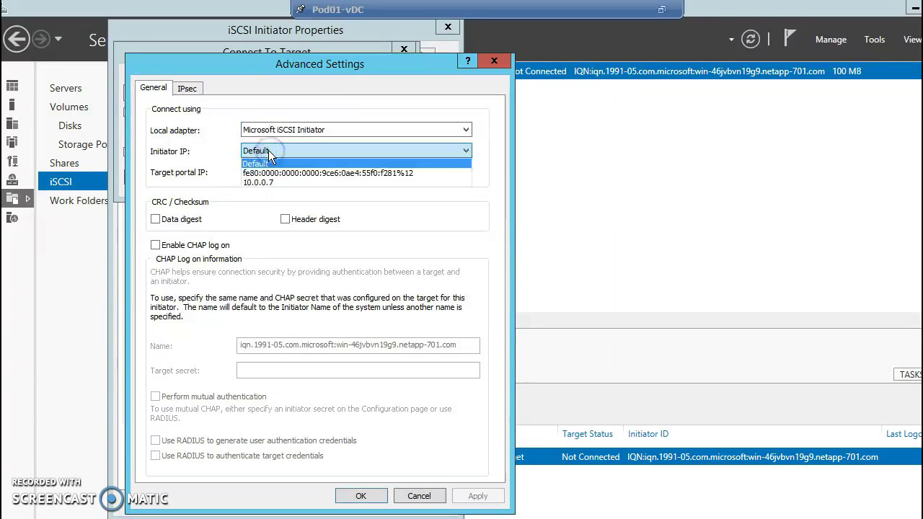
pyautogui.click(264, 182)
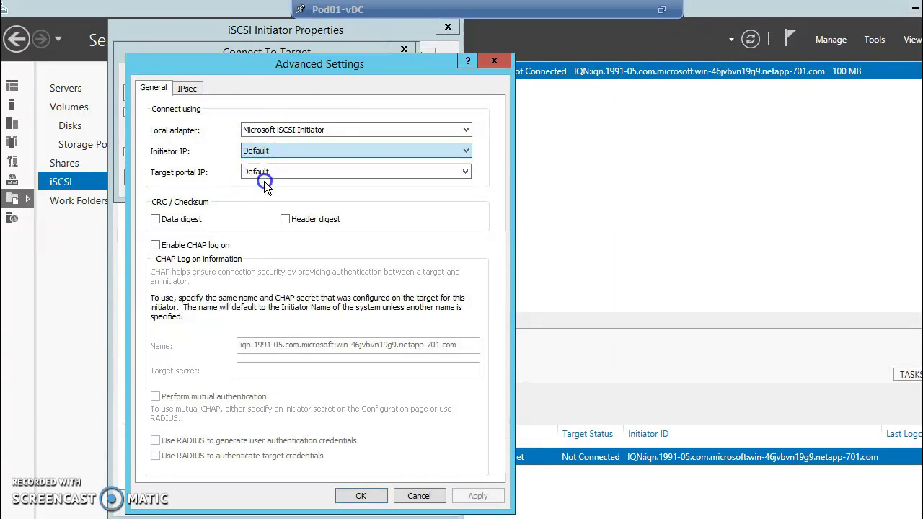
pyautogui.click(375, 494)
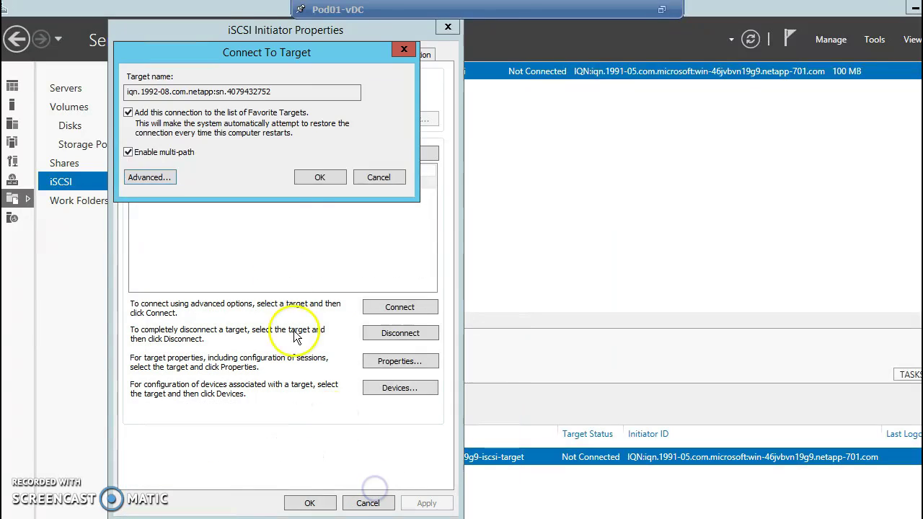
pyautogui.click(303, 175)
pyautogui.click(320, 504)
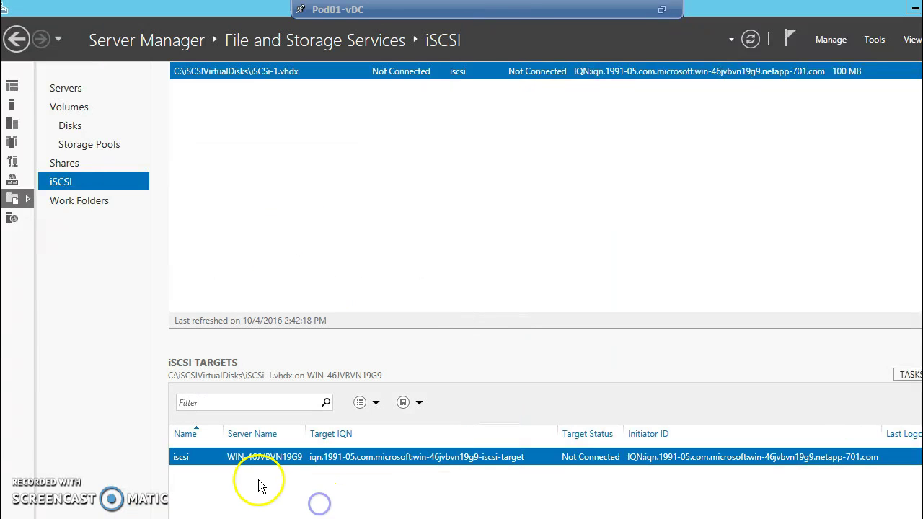
# Copy the Initiator Name from iSCSI Initiator's Configuration tab into the Notepad notes
pyautogui.click(875, 38)
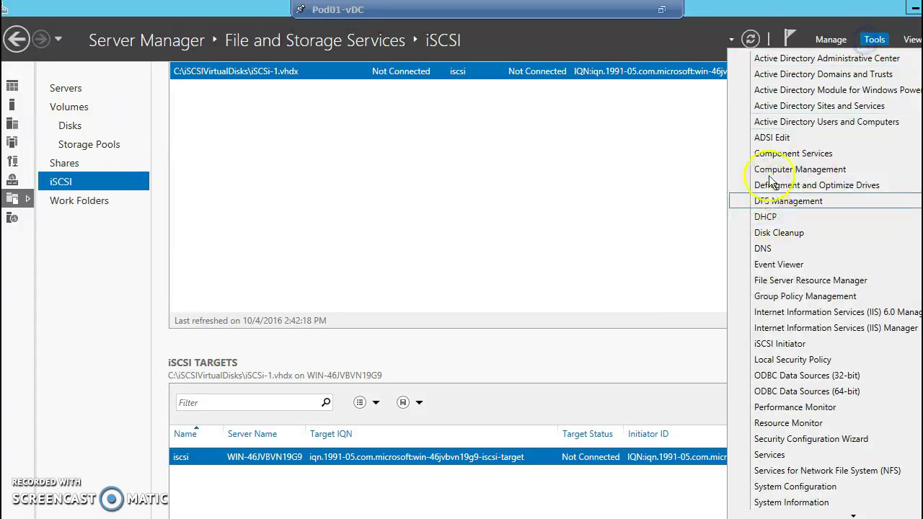
pyautogui.click(779, 345)
pyautogui.click(312, 55)
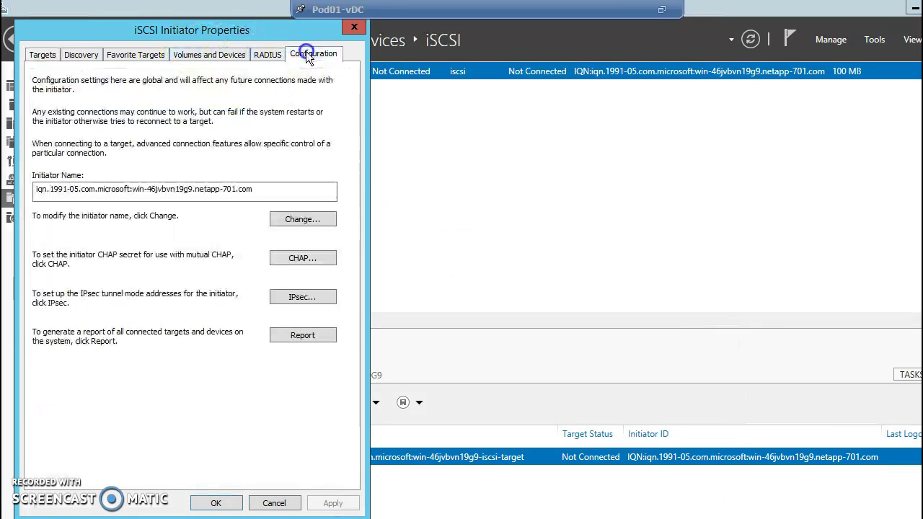
pyautogui.hotkey('ctrl', 'a')
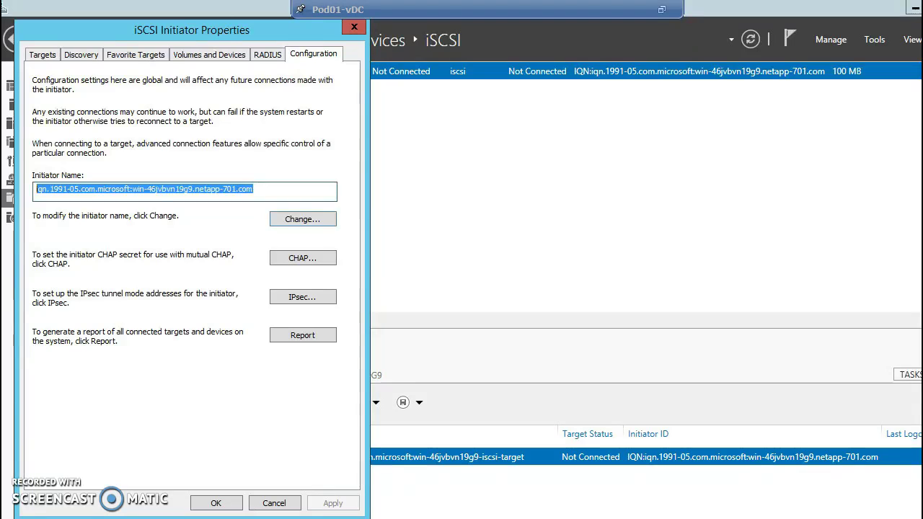
pyautogui.rightClick(115, 189)
pyautogui.click(185, 234)
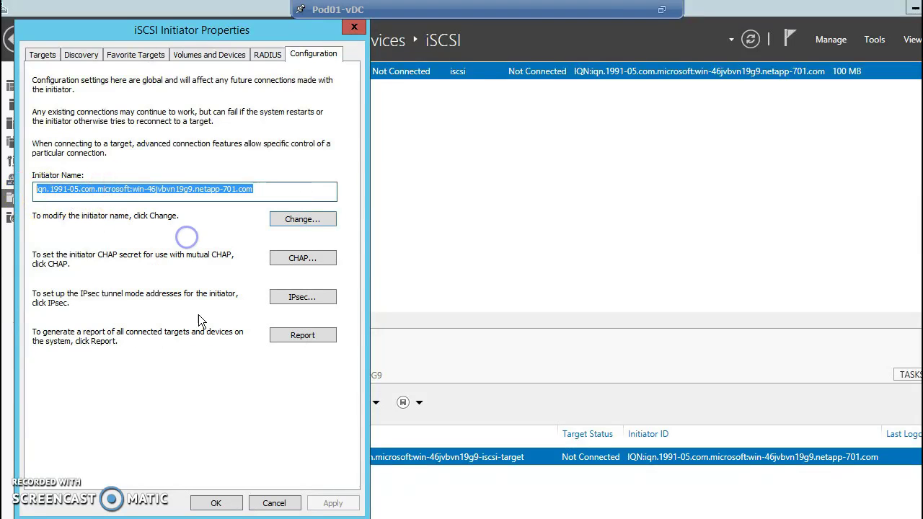
pyautogui.hotkey('alt', 'Tab')
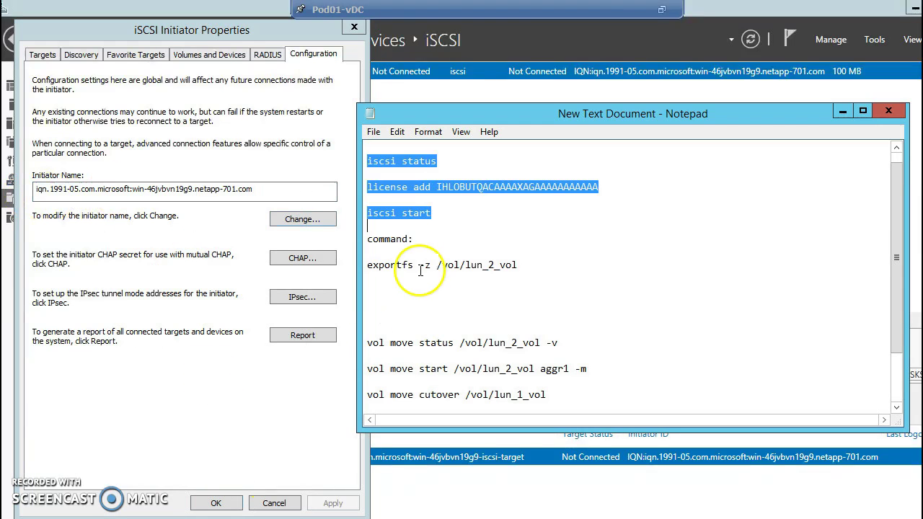
pyautogui.scroll(1, 406, 194)
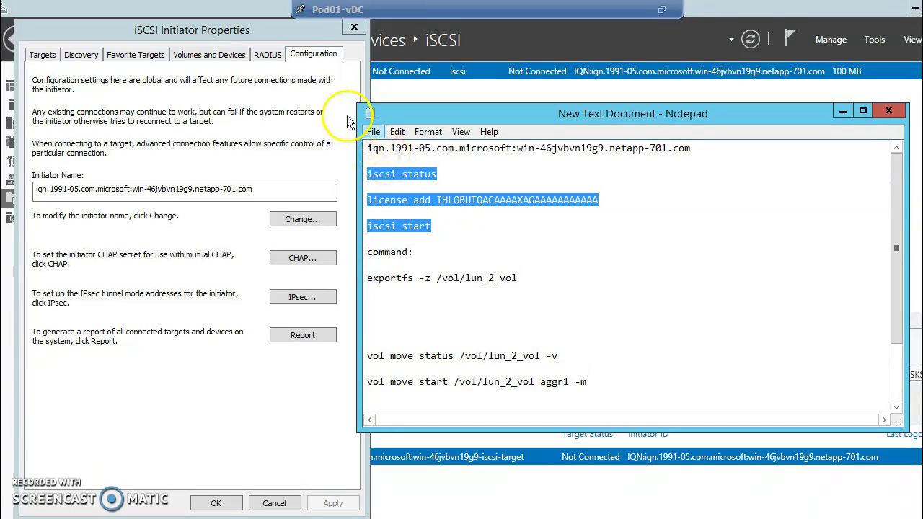
# Close the iSCSI Initiator properties and minimize Server Manager
pyautogui.click(221, 148)
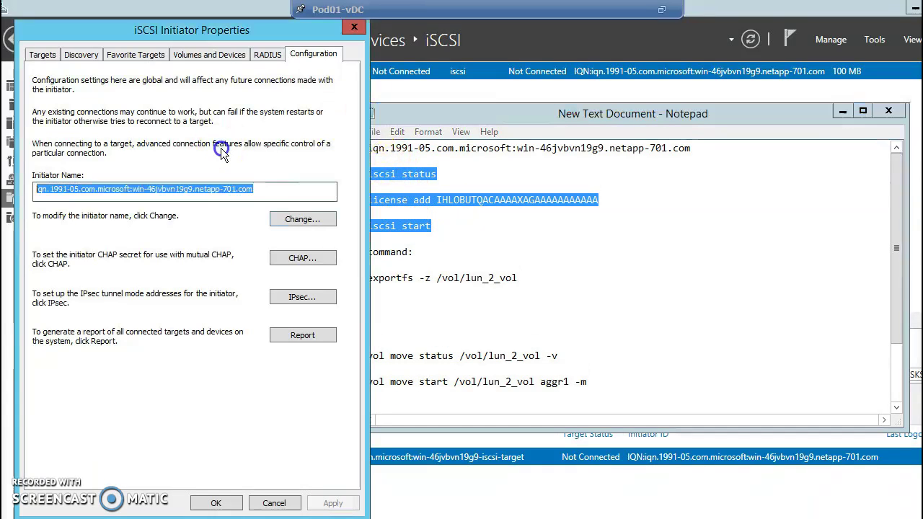
pyautogui.click(352, 29)
pyautogui.click(914, 8)
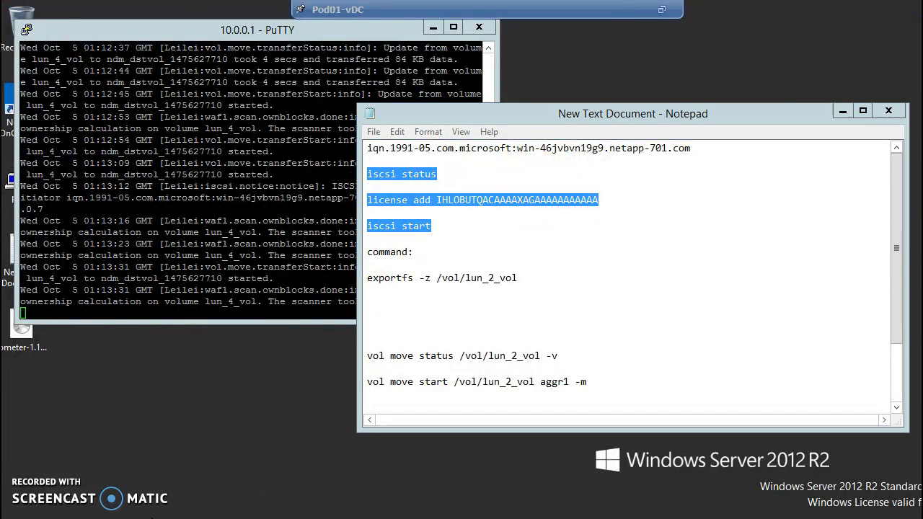
# On the LUNs page, start a new initiator group and add an empty initiator entry
pyautogui.click(262, 462)
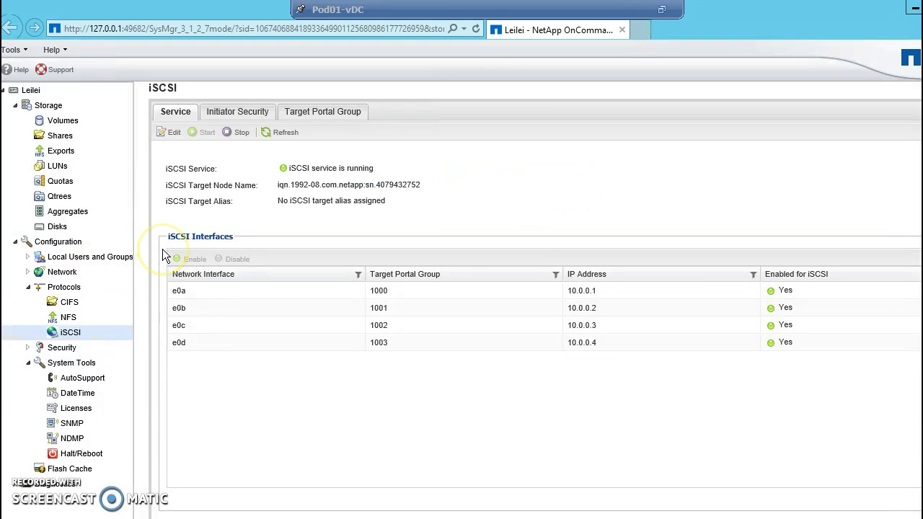
pyautogui.click(49, 166)
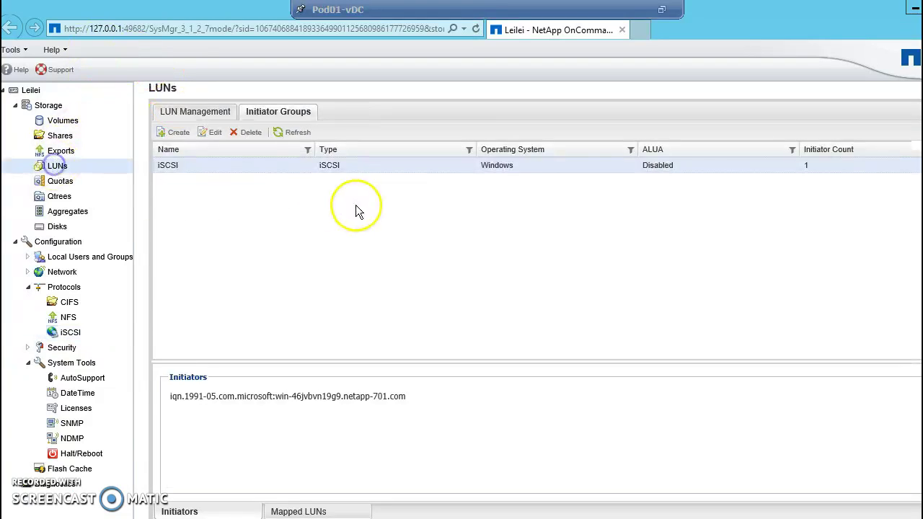
pyautogui.click(174, 132)
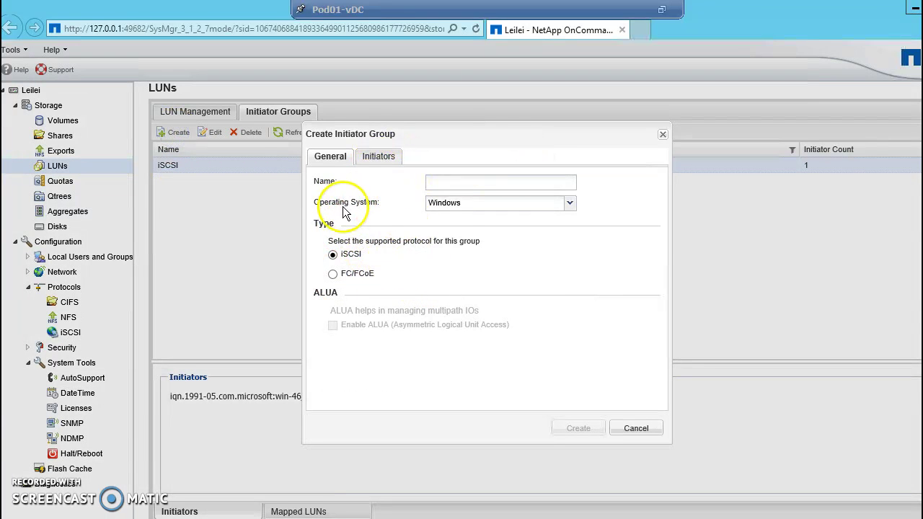
pyautogui.click(374, 156)
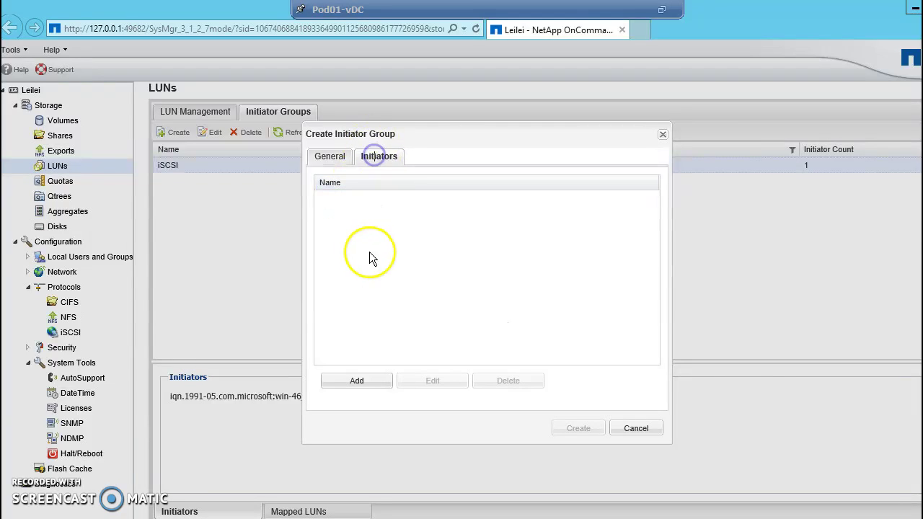
pyautogui.click(332, 381)
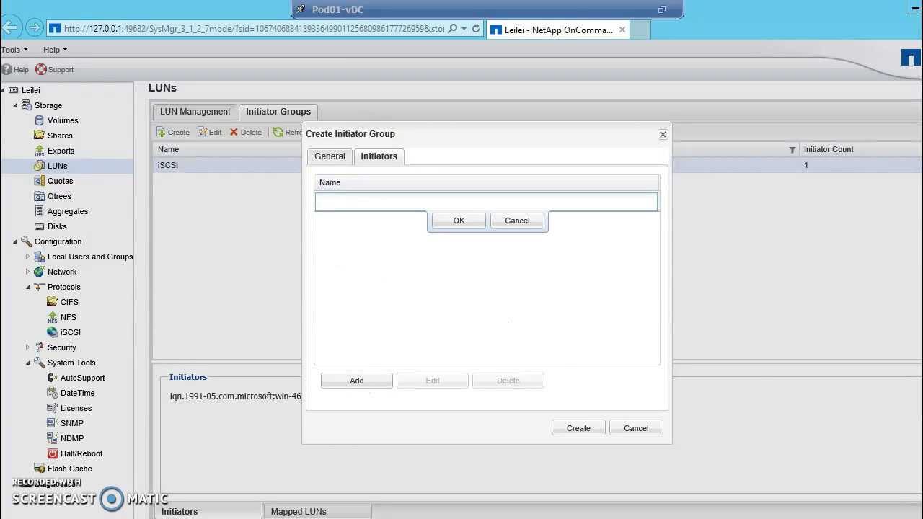
# Paste the host's iqn from Notepad as the initiator, cancel the group, and show LUN Management
pyautogui.hotkey('alt', 'Tab')
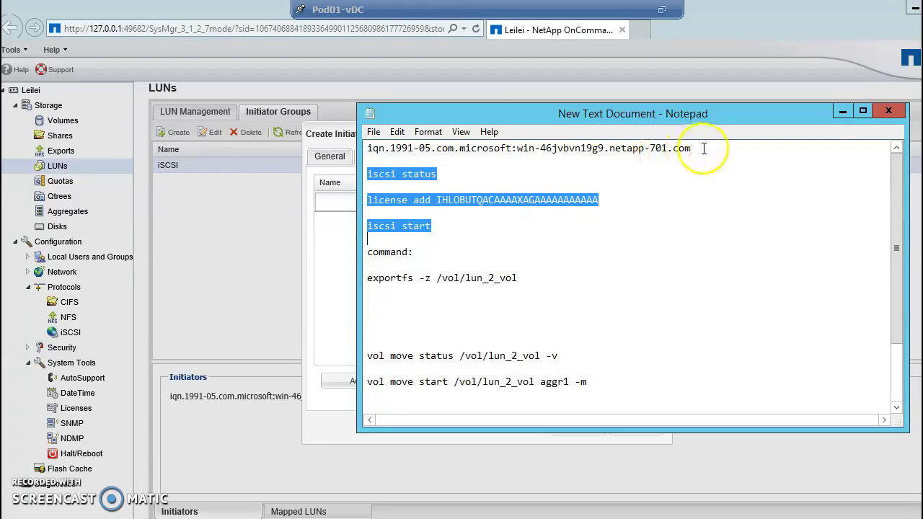
pyautogui.moveTo(692, 148); pyautogui.dragTo(295, 149)
pyautogui.rightClick(405, 148)
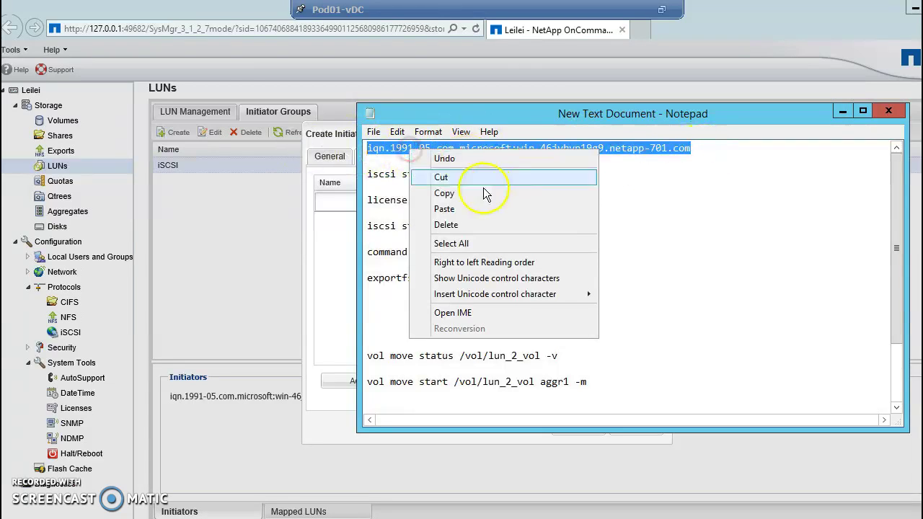
pyautogui.click(438, 193)
pyautogui.click(336, 204)
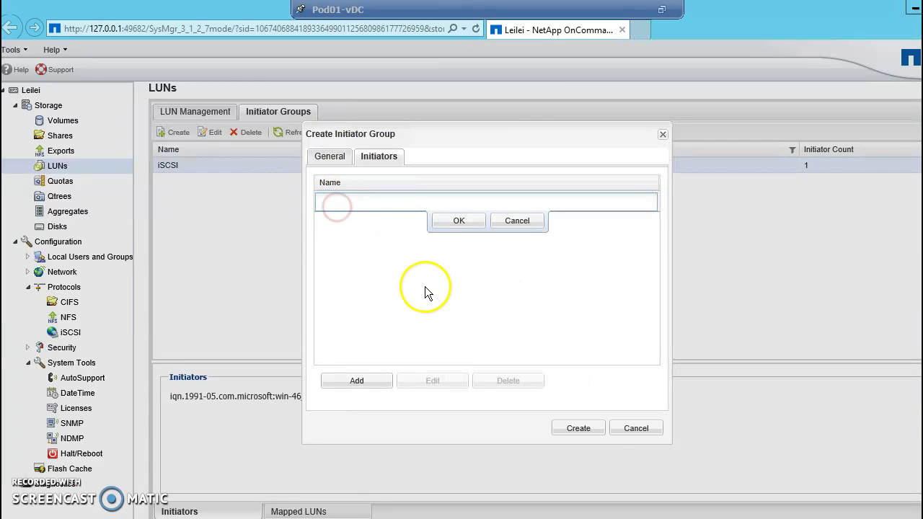
pyautogui.hotkey('ctrl', 'v')
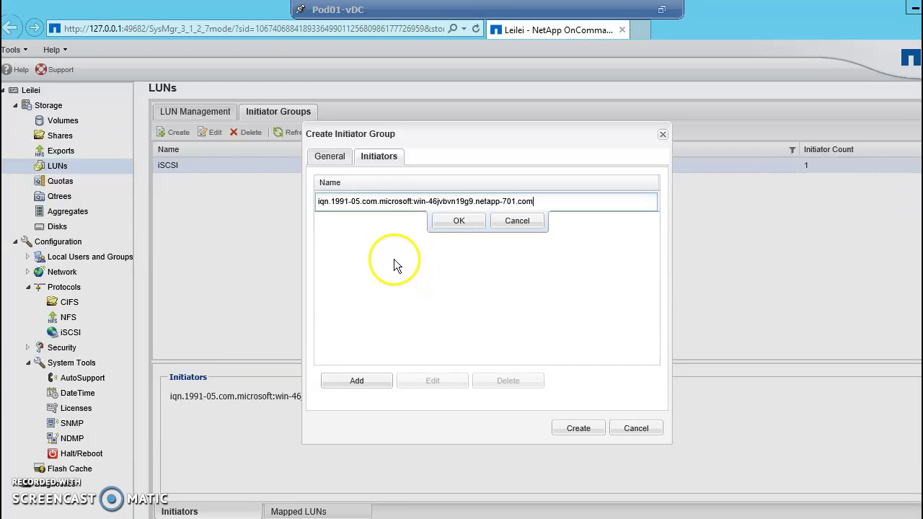
pyautogui.click(451, 221)
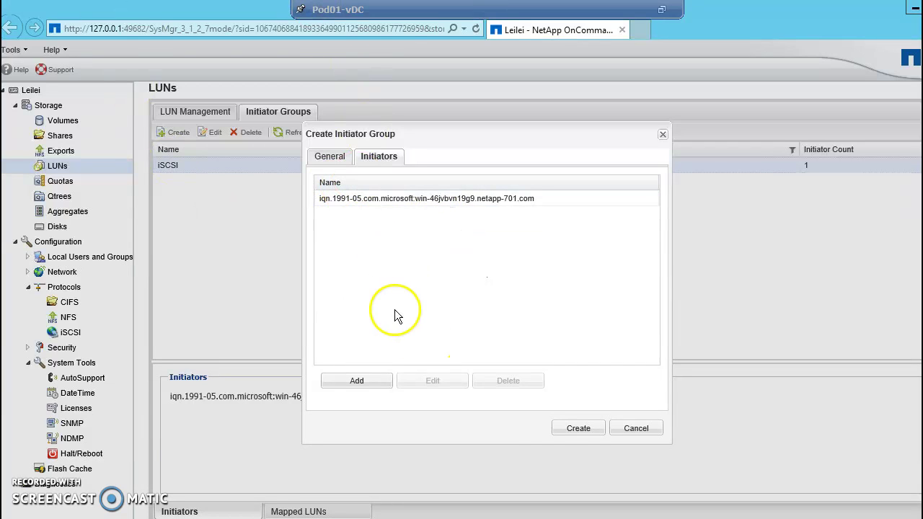
pyautogui.click(622, 429)
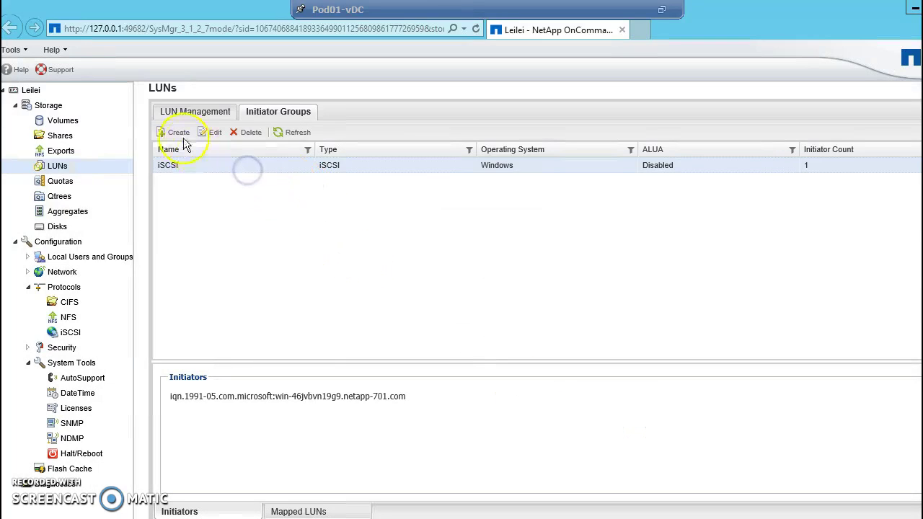
pyautogui.click(184, 109)
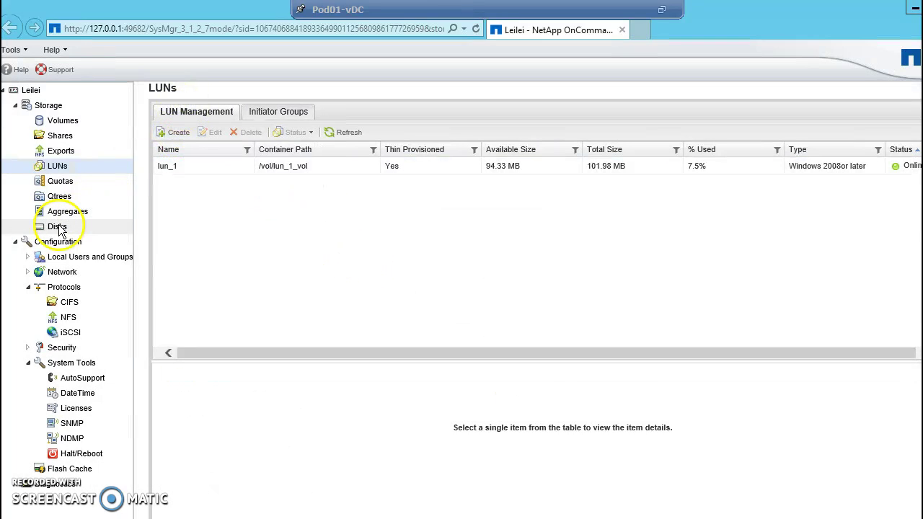
# Look at lun_1's properties, then start the Create LUN Wizard
pyautogui.click(181, 169)
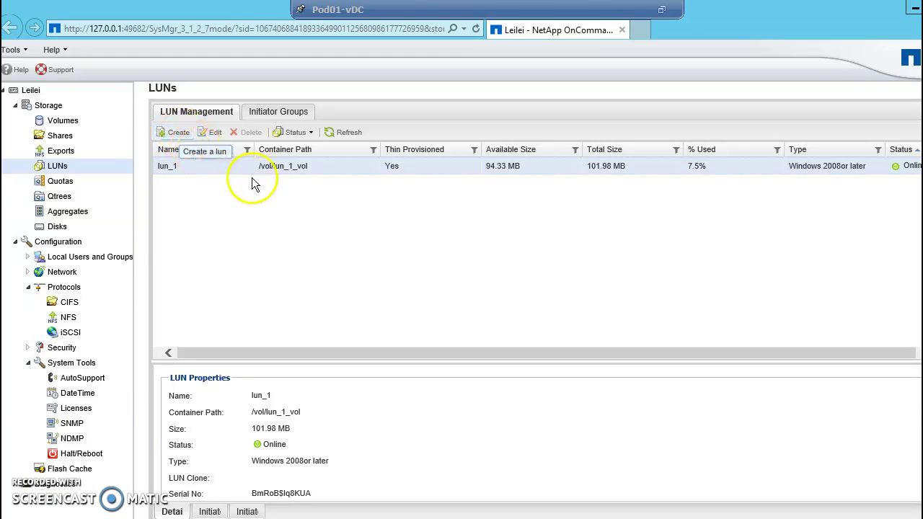
pyautogui.click(336, 168)
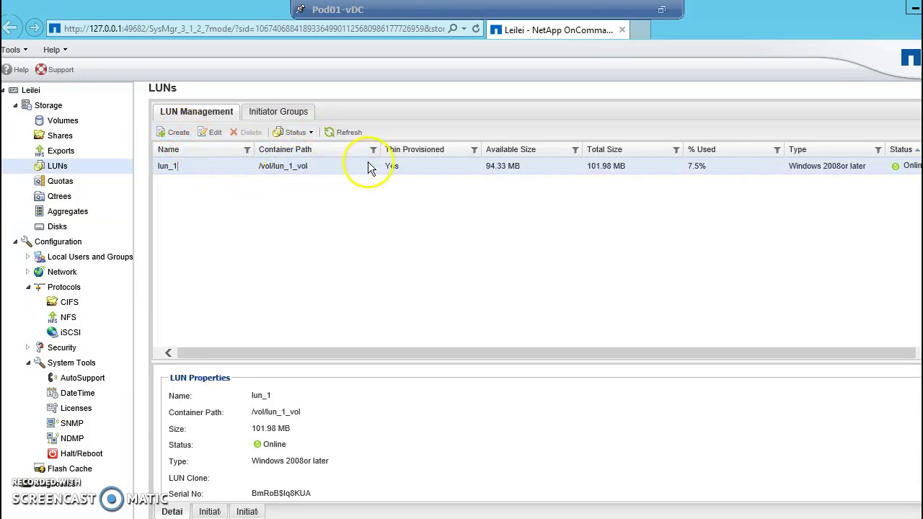
pyautogui.click(178, 132)
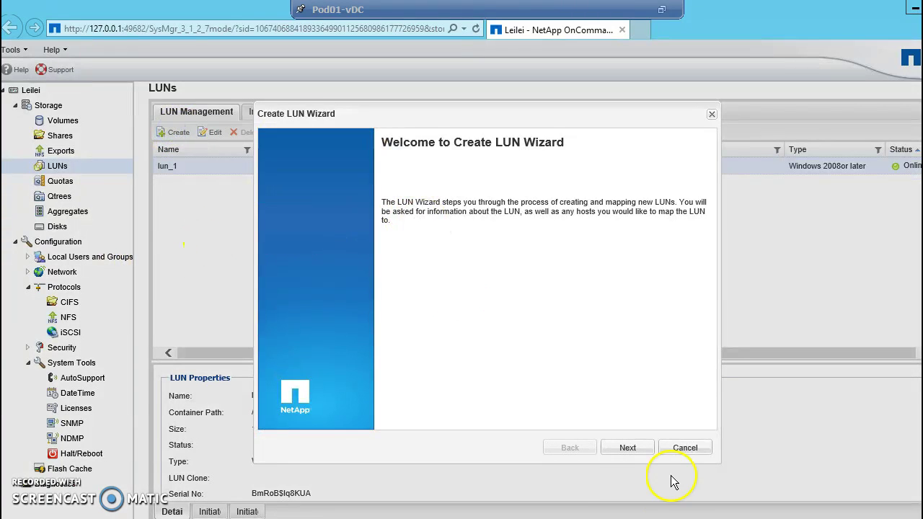
pyautogui.click(626, 453)
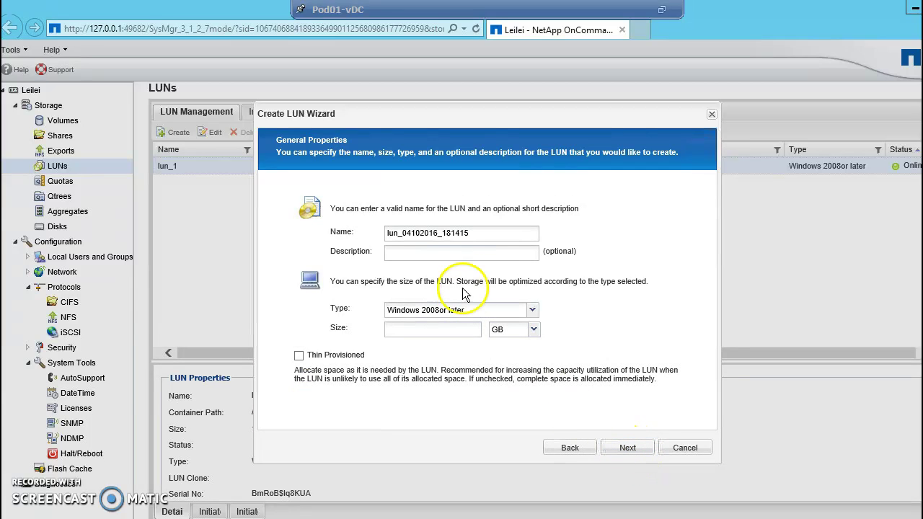
# Name the LUN lun_2, describe it 'Lun for iscsi exercise', size in MB, thin provisioned
pyautogui.moveTo(476, 235); pyautogui.dragTo(422, 237)
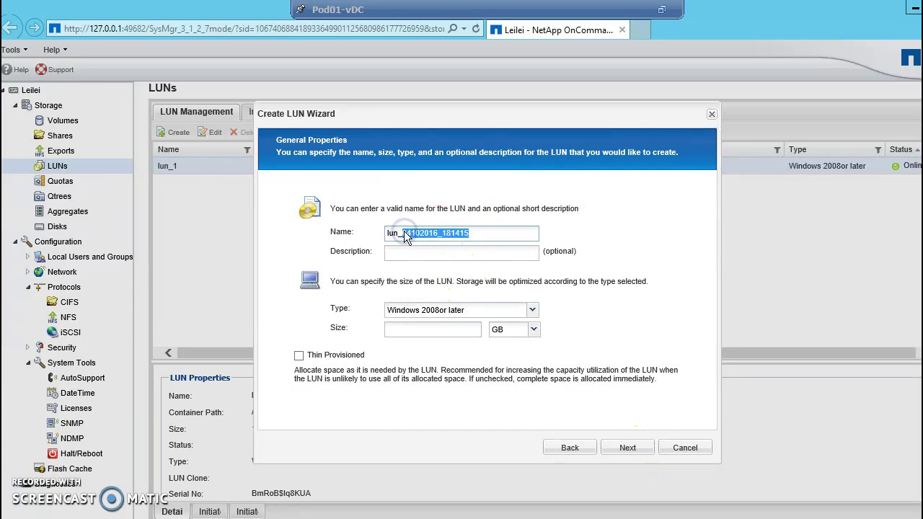
pyautogui.write('2')
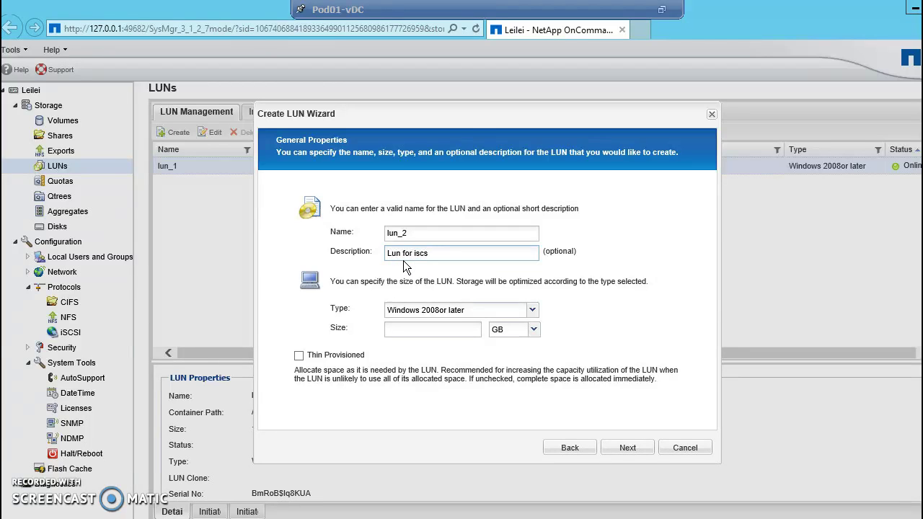
pyautogui.click(404, 260)
pyautogui.write('Lun for iscsi exercise')
pyautogui.click(430, 329)
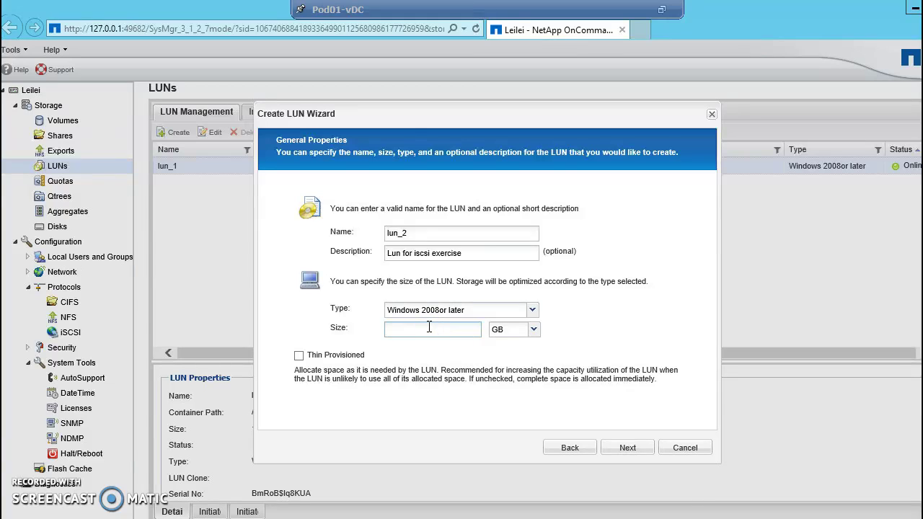
pyautogui.click(534, 329)
pyautogui.click(499, 370)
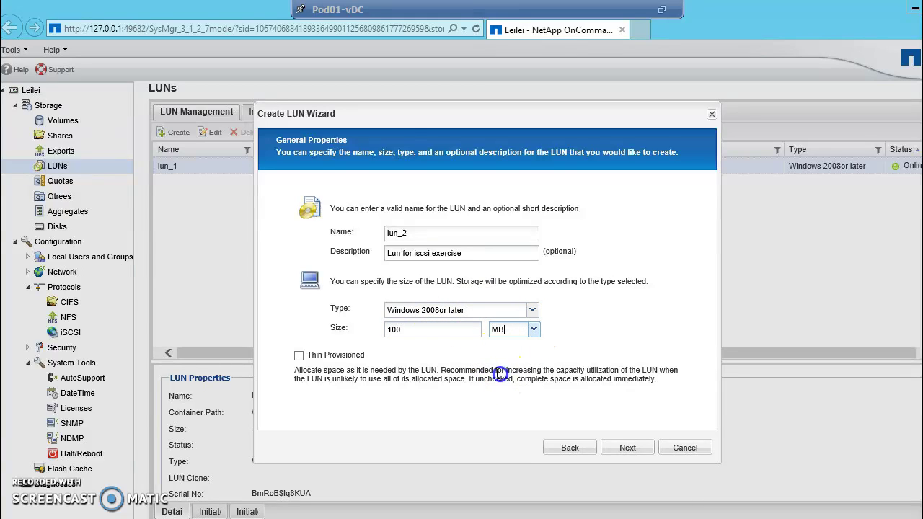
pyautogui.click(299, 355)
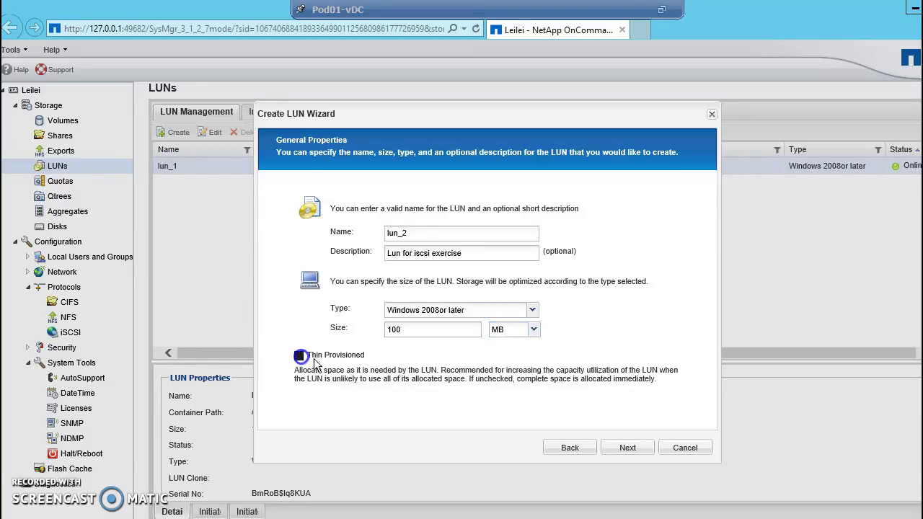
# Finish lun_2 in lun_2_vol on aggr1 mapped to the iSCSI group, refresh, and list Volumes
pyautogui.click(622, 446)
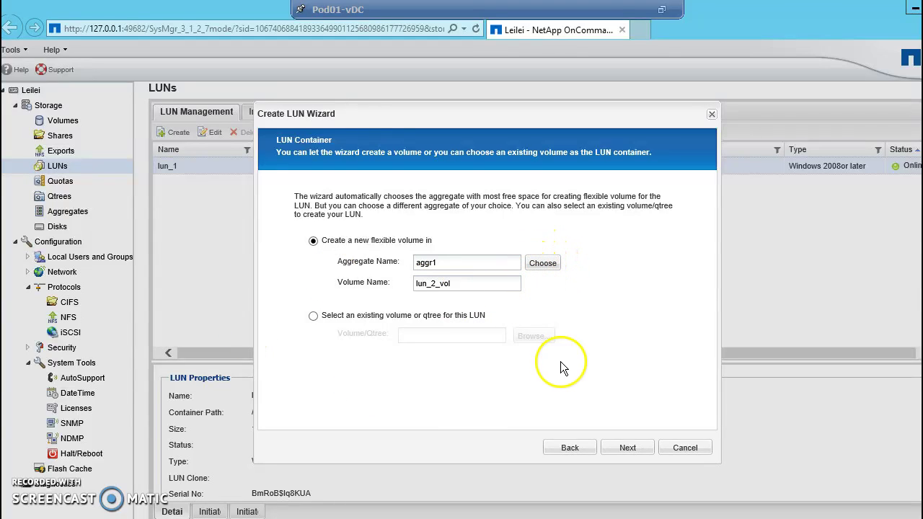
pyautogui.click(628, 448)
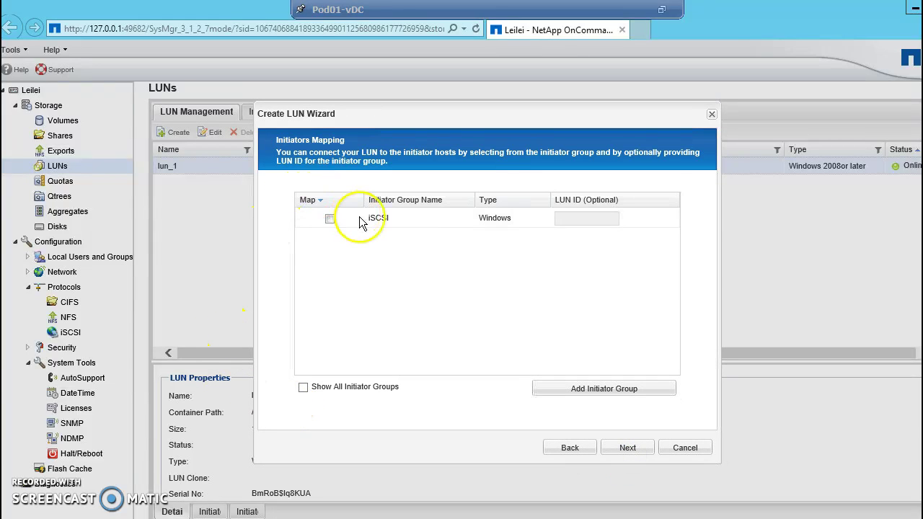
pyautogui.click(330, 219)
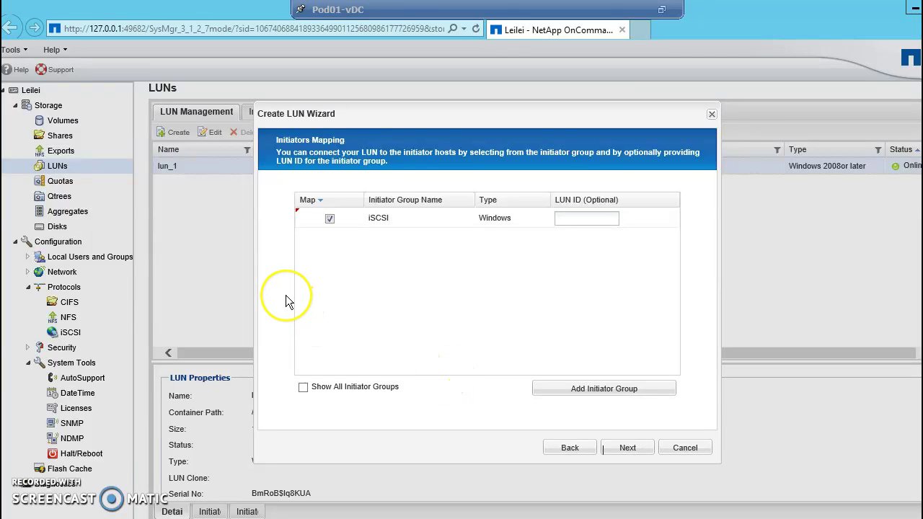
pyautogui.click(629, 450)
pyautogui.click(634, 451)
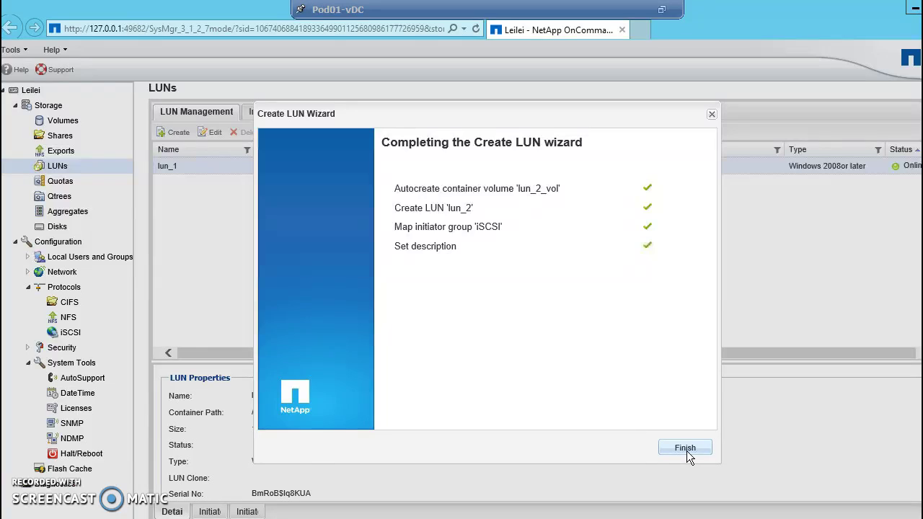
pyautogui.click(685, 448)
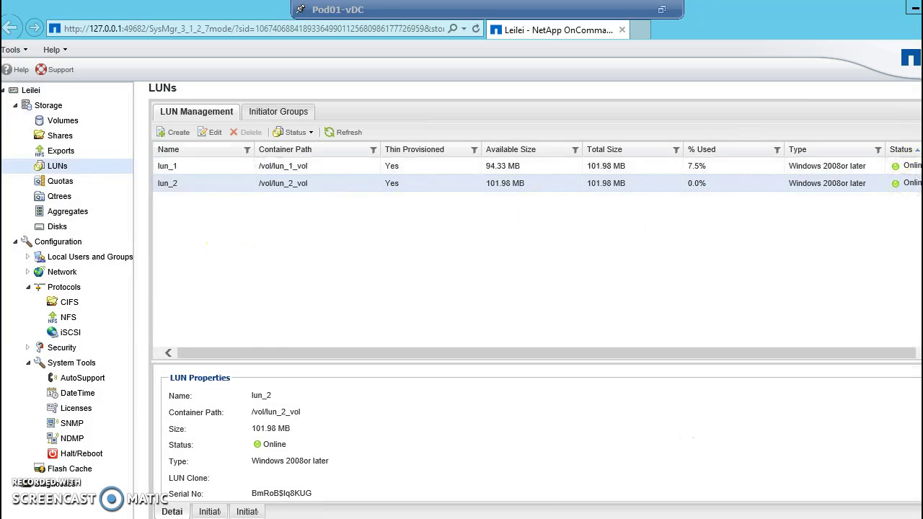
pyautogui.click(350, 132)
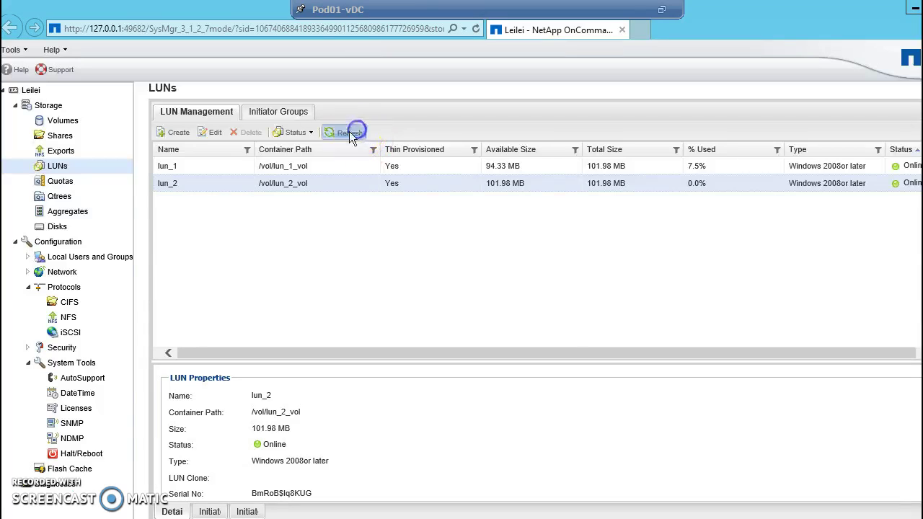
pyautogui.click(65, 136)
pyautogui.click(65, 120)
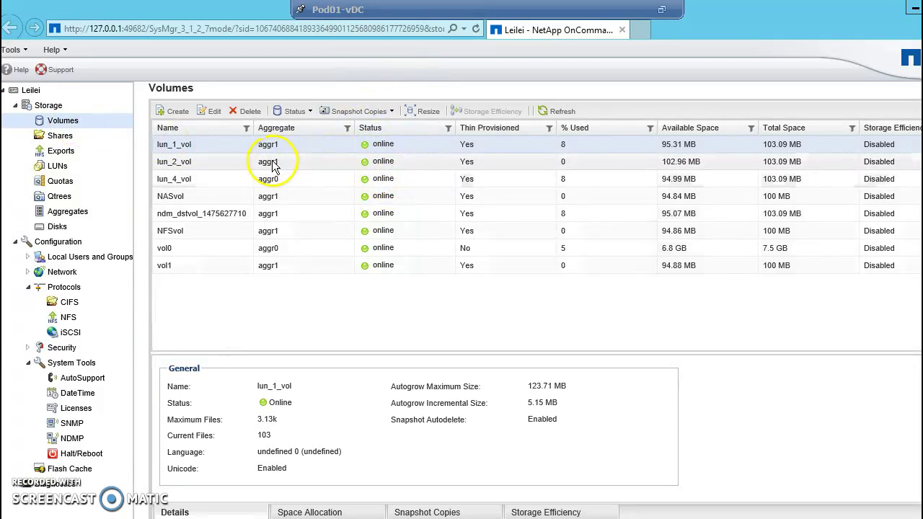
# Go back to LUN Management, which lists lun_2 and lun_1 online
pyautogui.click(58, 167)
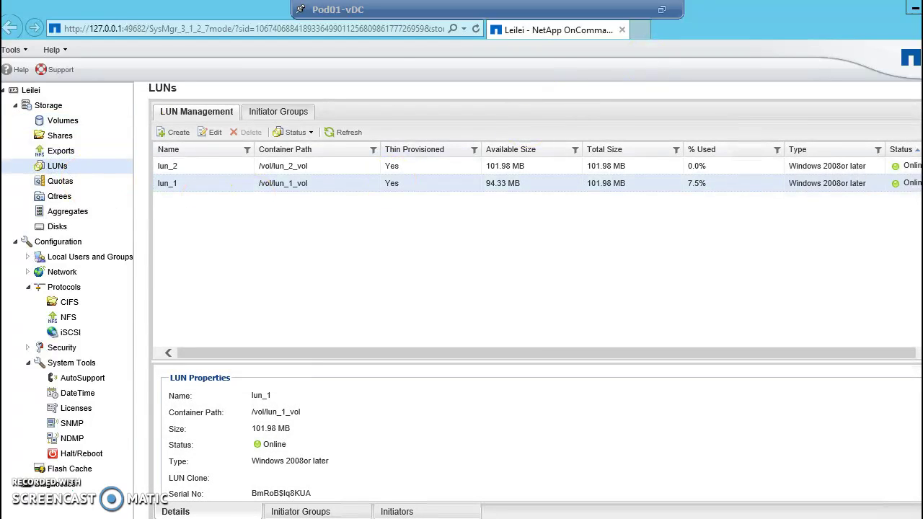
# Open Disk Management from the Win+X menu and cancel the Initialize Disk prompt
pyautogui.click(912, 9)
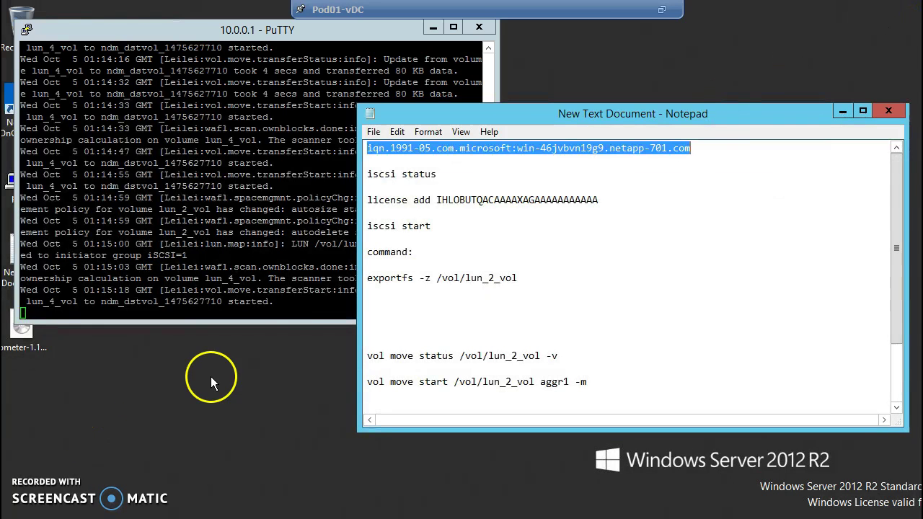
pyautogui.press('super+x')
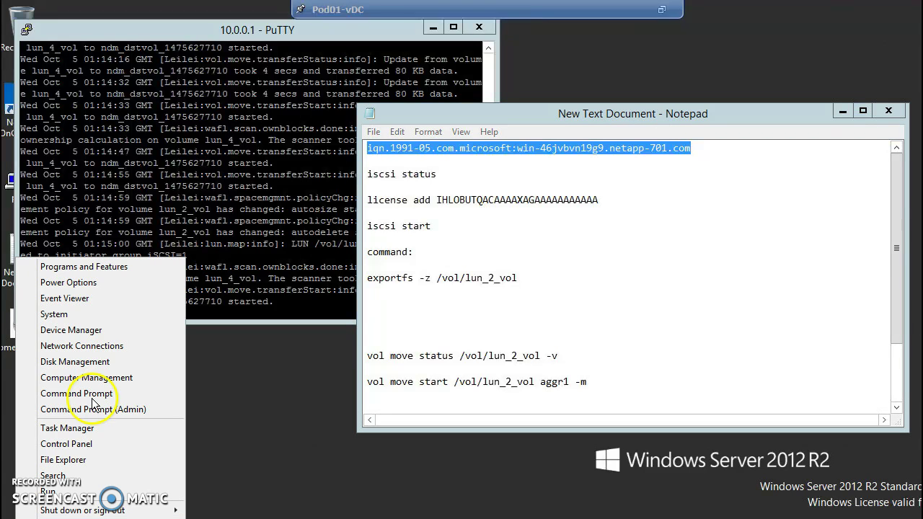
pyautogui.click(100, 366)
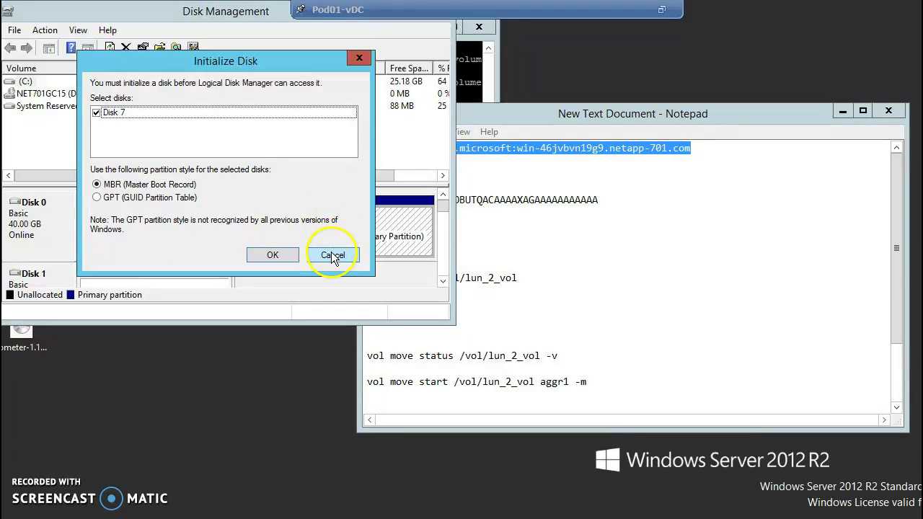
pyautogui.click(331, 254)
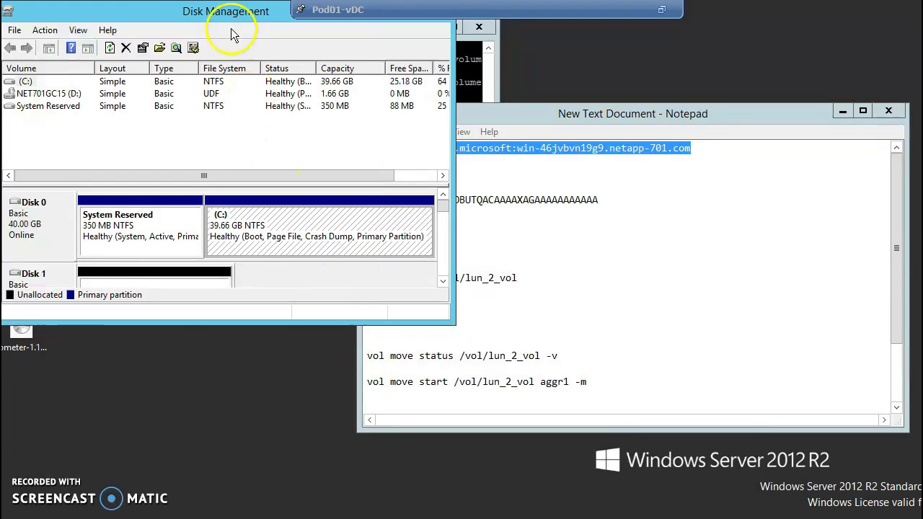
# Maximize Disk Management and bring up the options for Disk 1's unallocated 101 MB space
pyautogui.moveTo(234, 9); pyautogui.dragTo(408, 77)
pyautogui.click(587, 74)
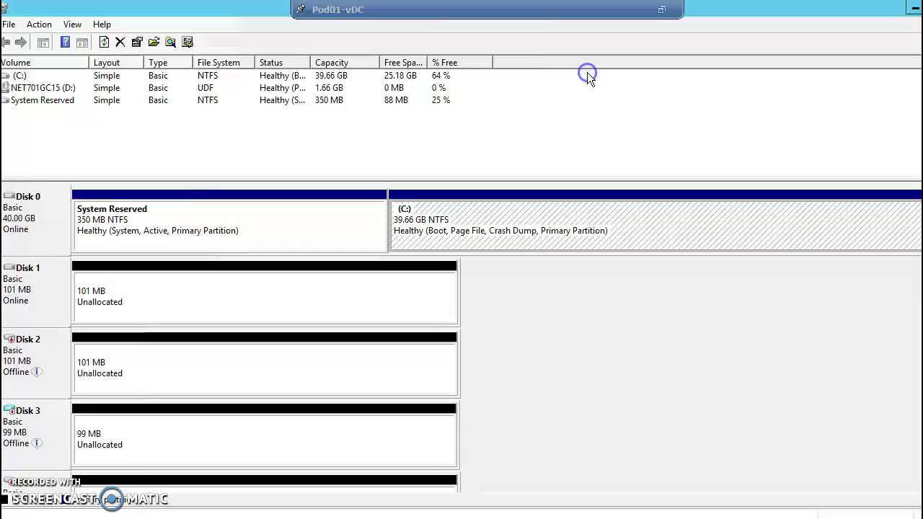
pyautogui.moveTo(29, 394)
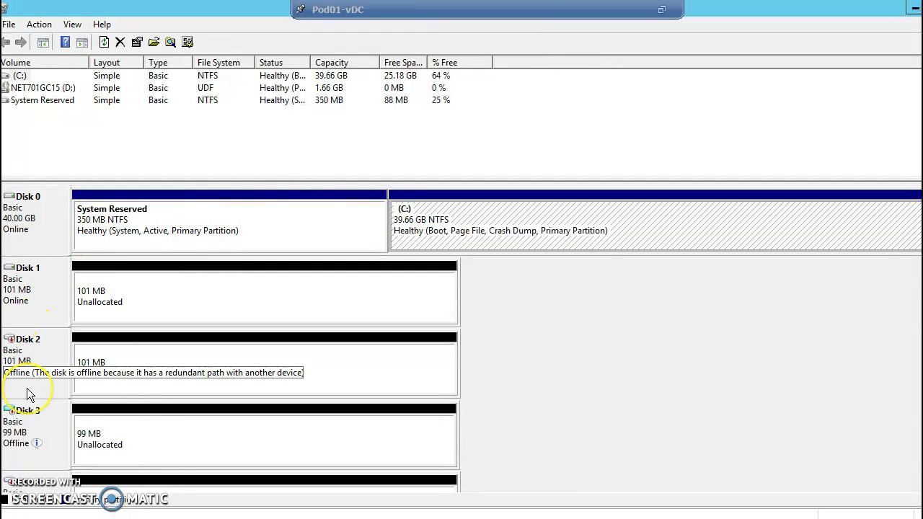
pyautogui.click(43, 301)
pyautogui.rightClick(42, 300)
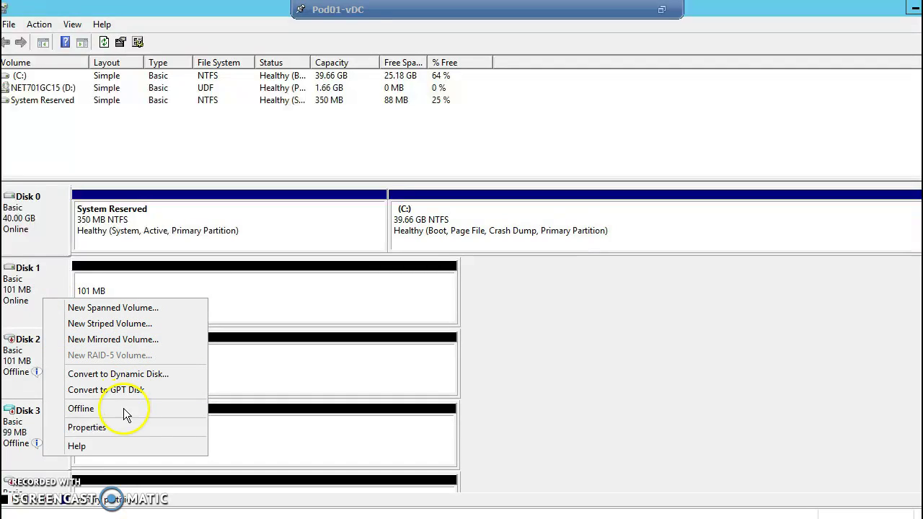
pyautogui.click(10, 283)
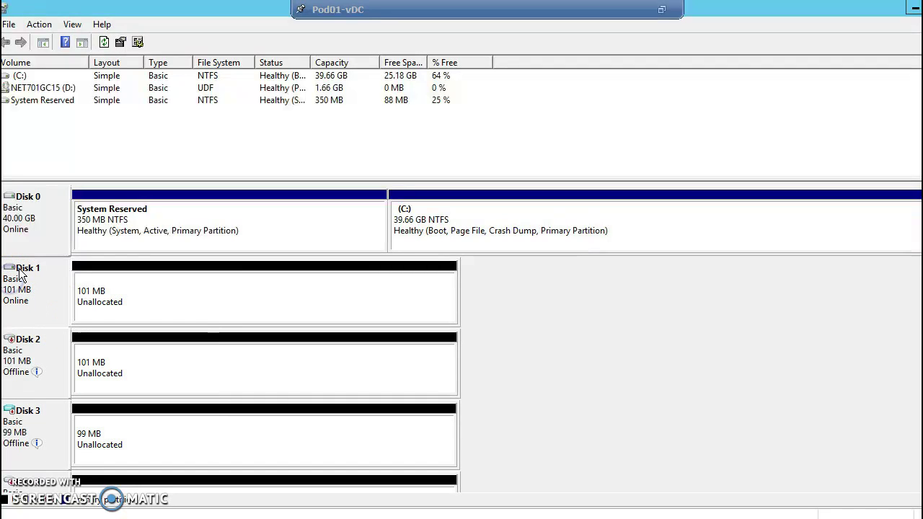
pyautogui.click(125, 286)
pyautogui.rightClick(125, 286)
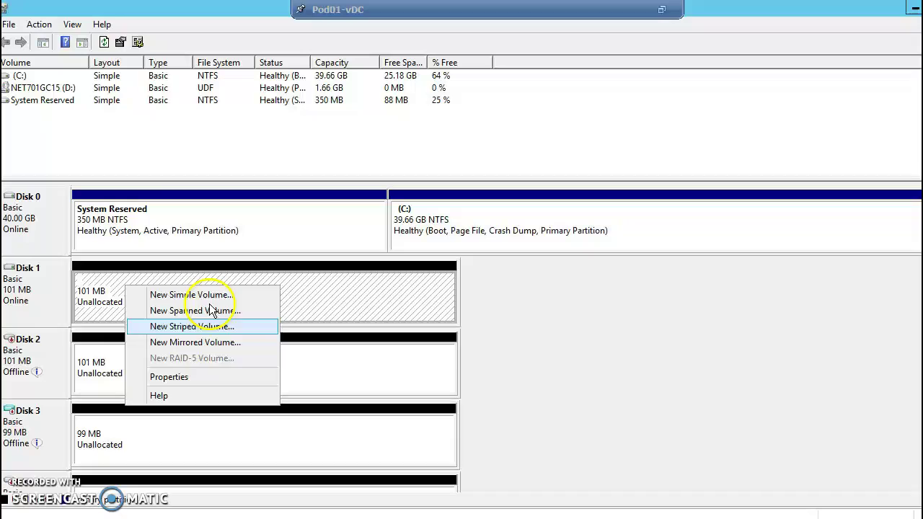
# Create a 99 MB simple volume with drive letter F, NTFS quick format, labelled New Volume
pyautogui.click(191, 295)
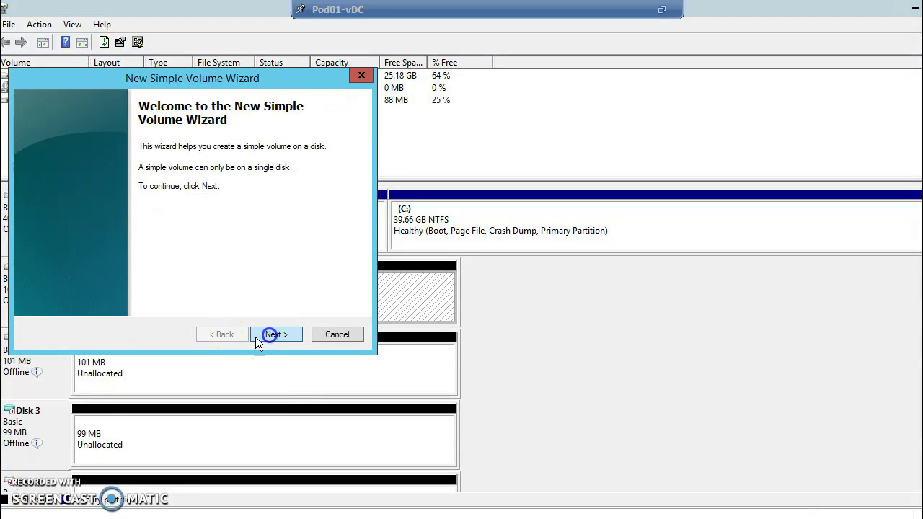
pyautogui.click(275, 334)
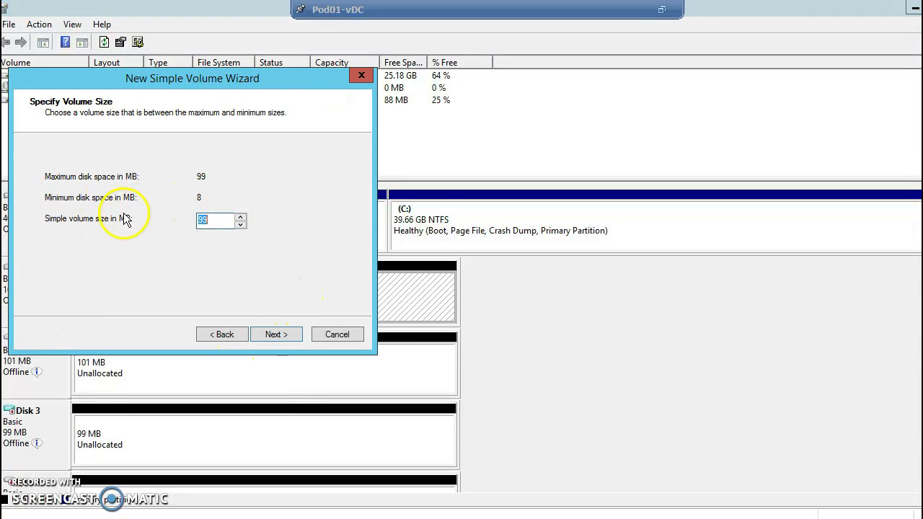
pyautogui.click(278, 337)
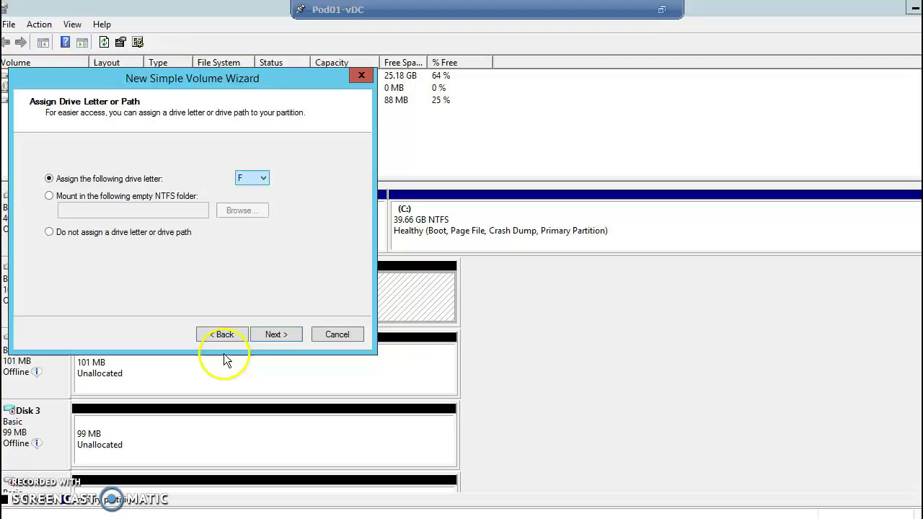
pyautogui.click(272, 334)
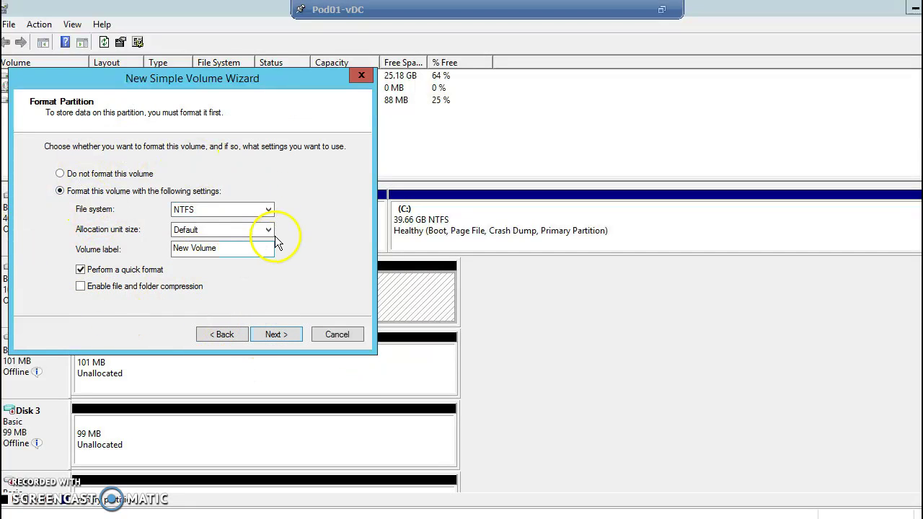
pyautogui.click(274, 335)
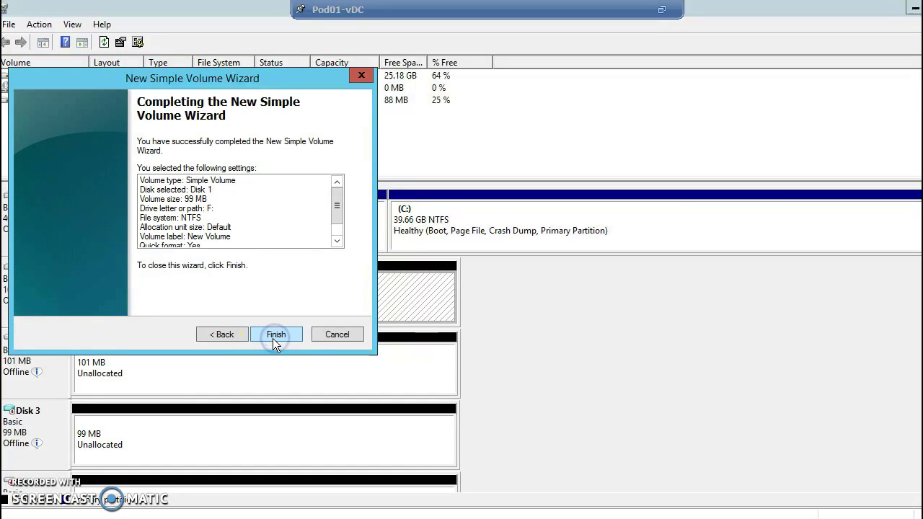
pyautogui.click(273, 336)
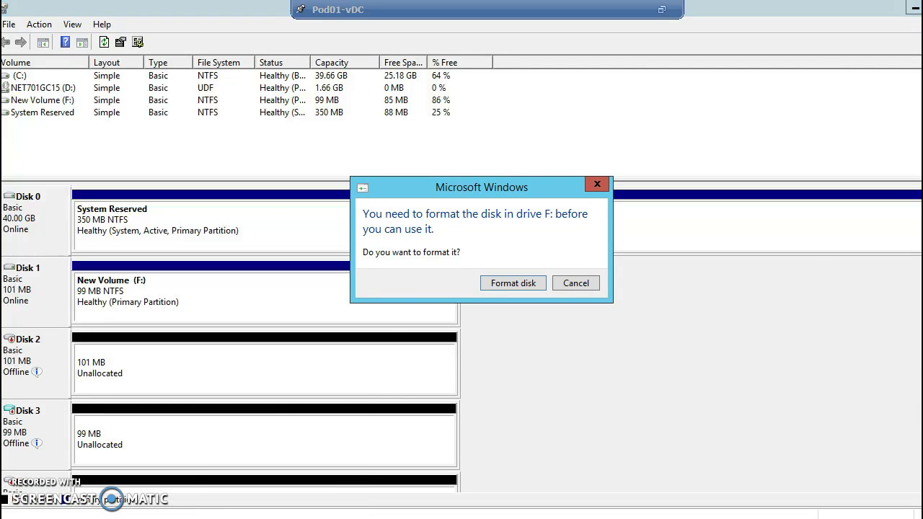
# Quick-format F: despite the warnings, acknowledge completion, cancel a repeat format, and close the window
pyautogui.click(514, 283)
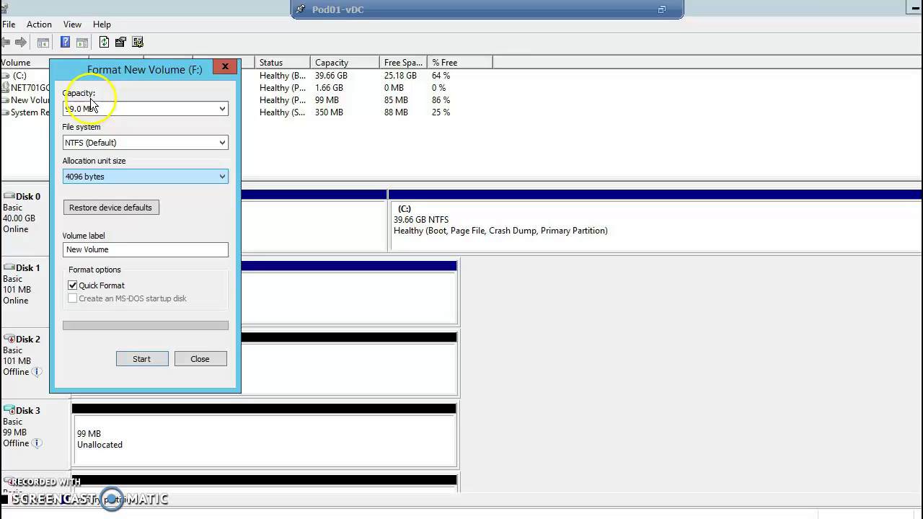
pyautogui.click(141, 360)
pyautogui.click(523, 270)
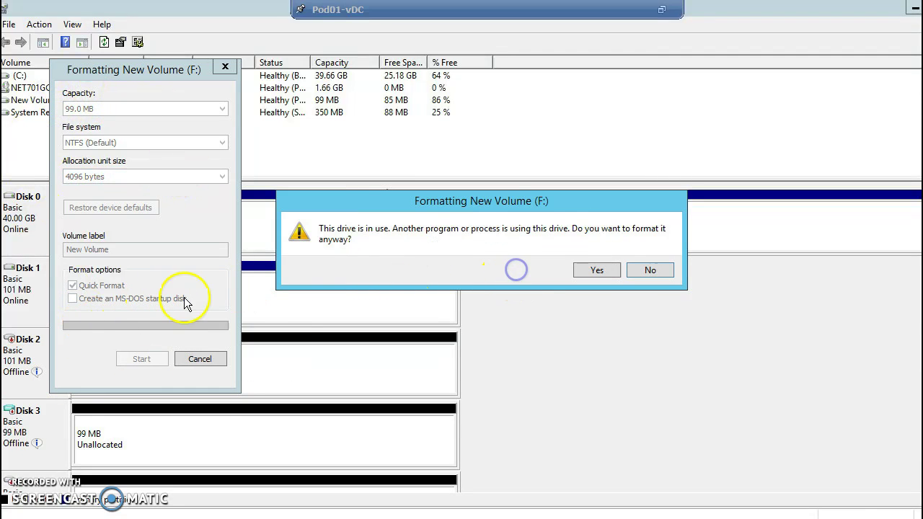
pyautogui.click(594, 270)
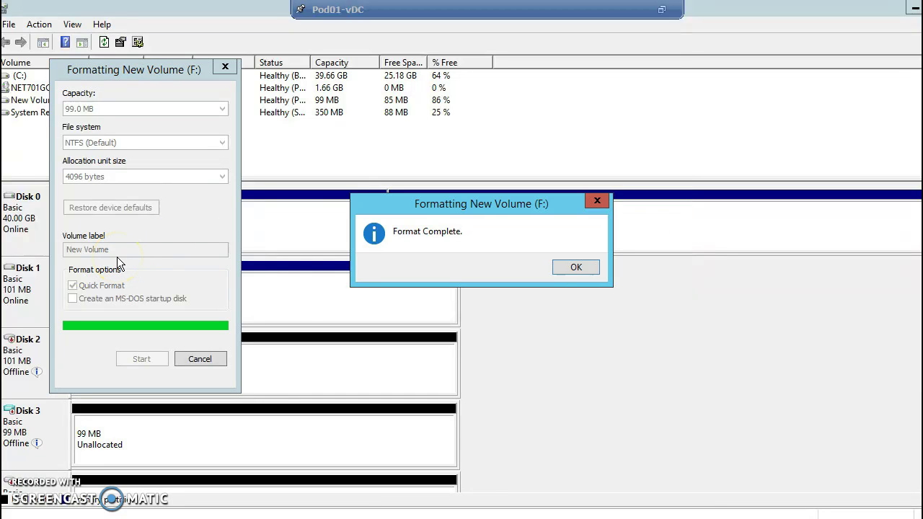
pyautogui.click(575, 267)
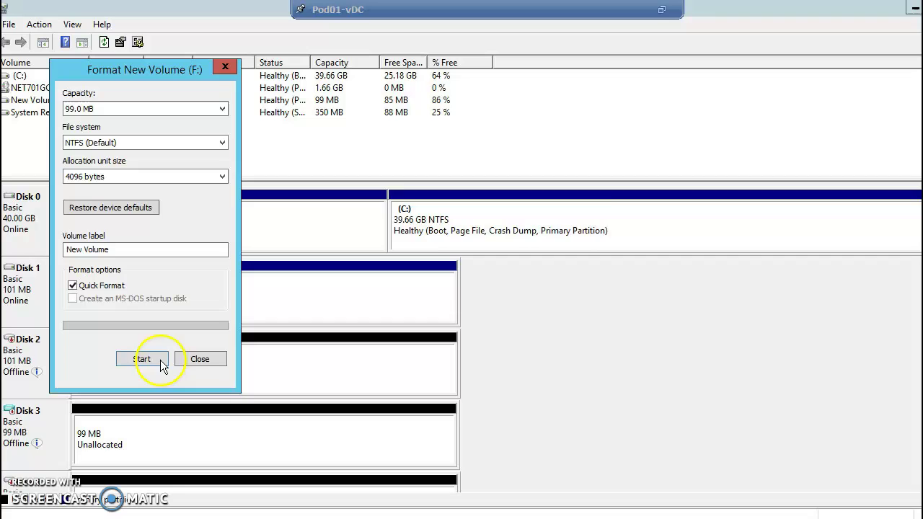
pyautogui.click(142, 359)
pyautogui.click(595, 268)
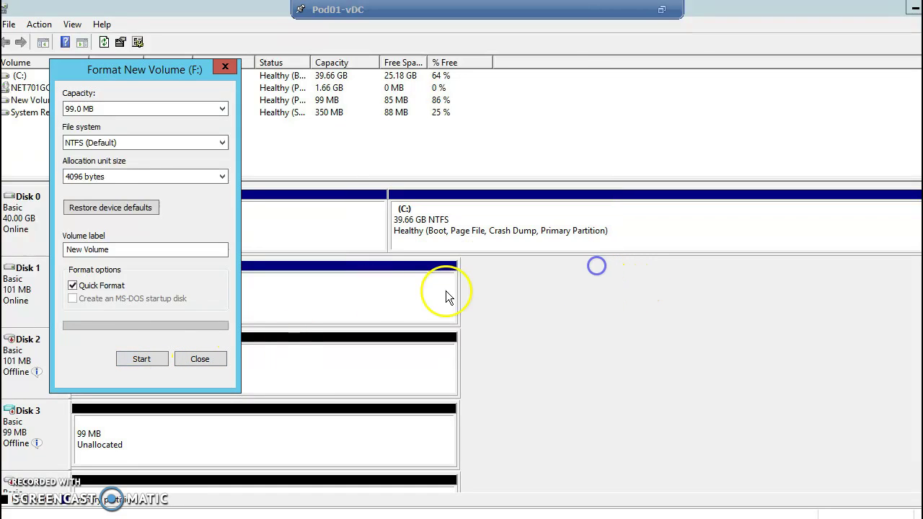
pyautogui.click(220, 356)
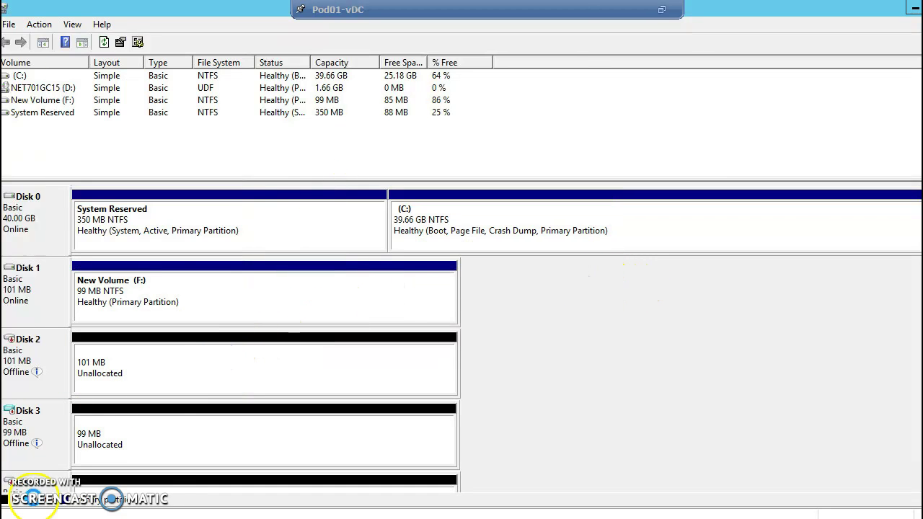
# Open the New Volume (F:) drive in a maximized This PC window
pyautogui.rightClick(2, 517)
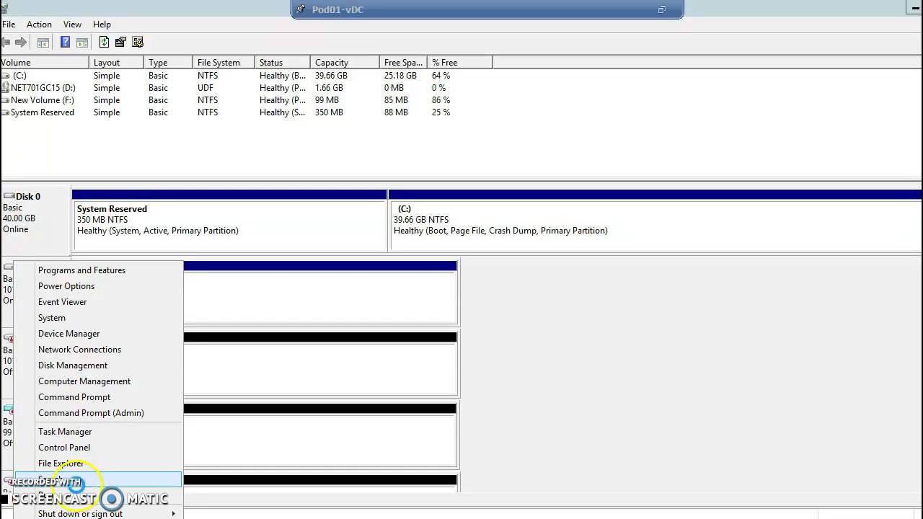
pyautogui.press('super')
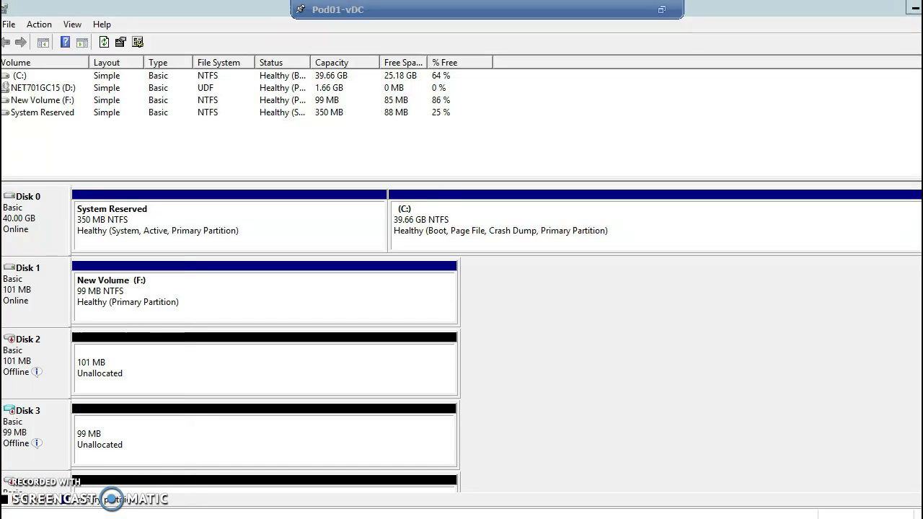
pyautogui.click(124, 257)
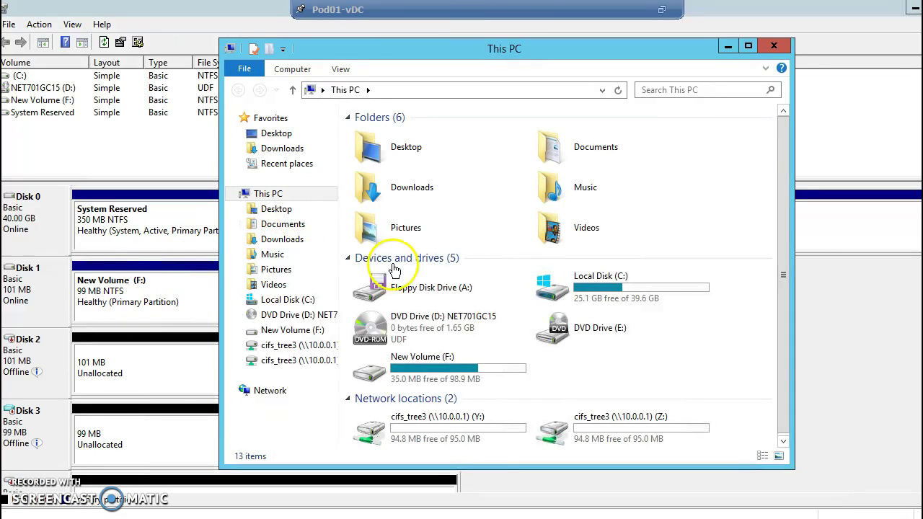
pyautogui.click(748, 45)
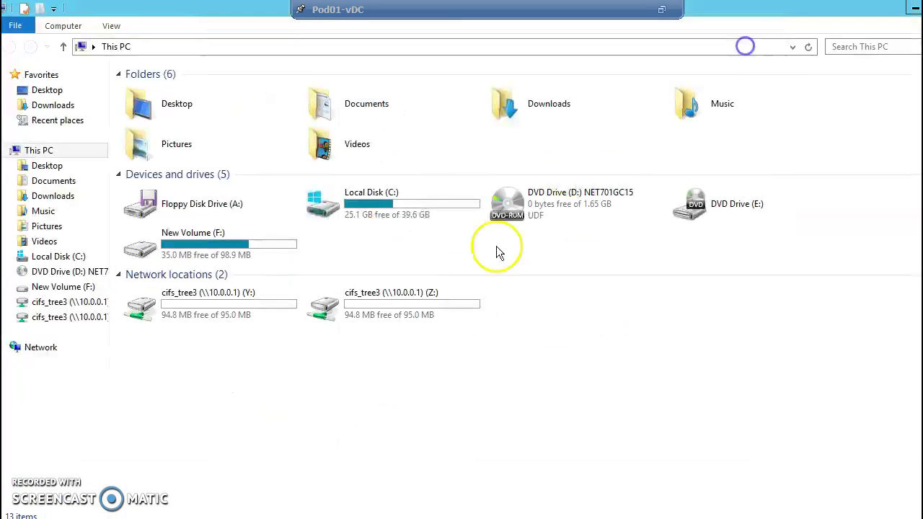
pyautogui.click(201, 239)
pyautogui.doubleClick(202, 239)
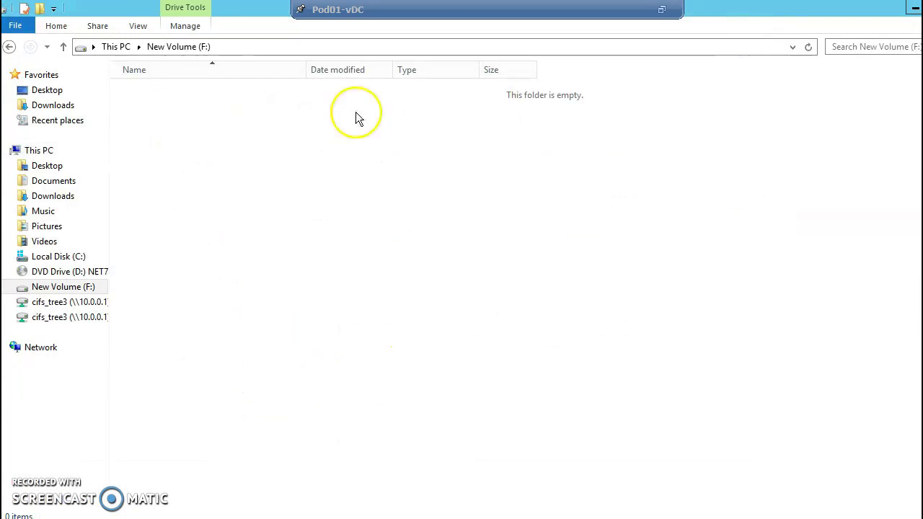
# Create an Iometer Configuration File named test on F: and minimize Explorer
pyautogui.rightClick(302, 124)
pyautogui.moveTo(466, 289)
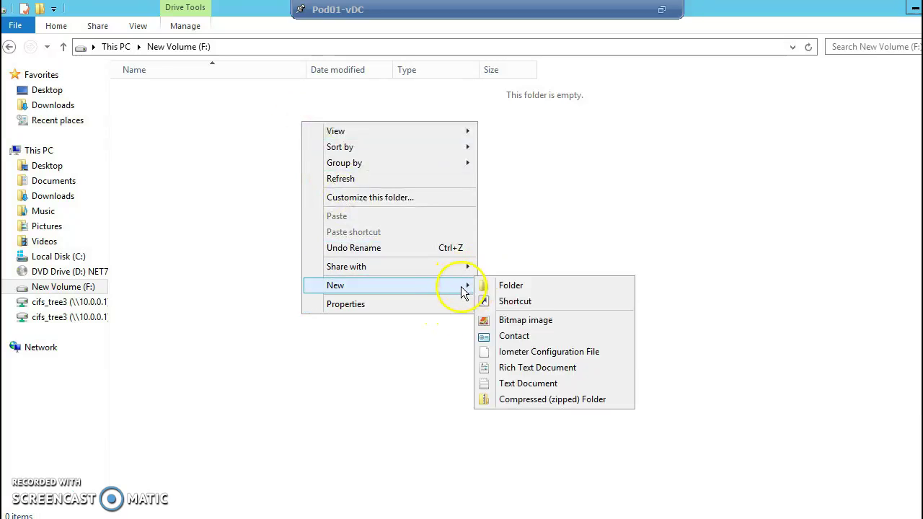
pyautogui.click(508, 352)
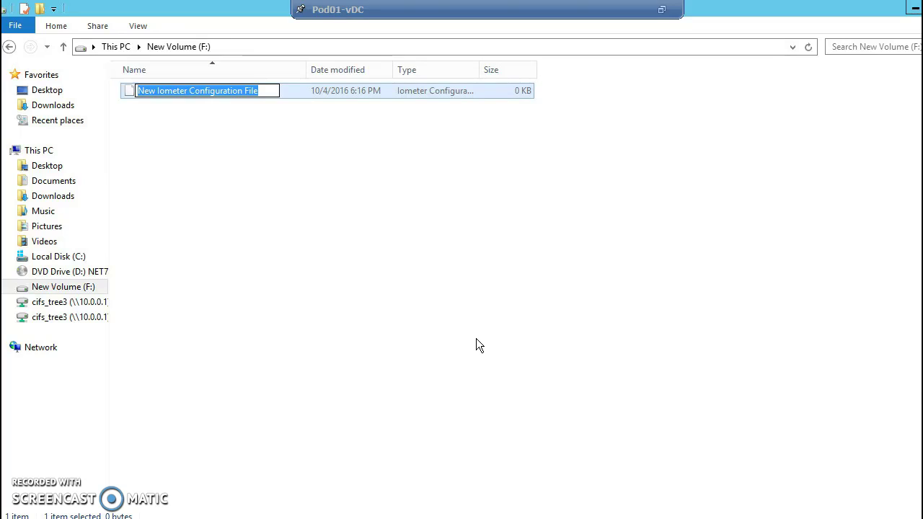
pyautogui.write('test')
pyautogui.press('Return')
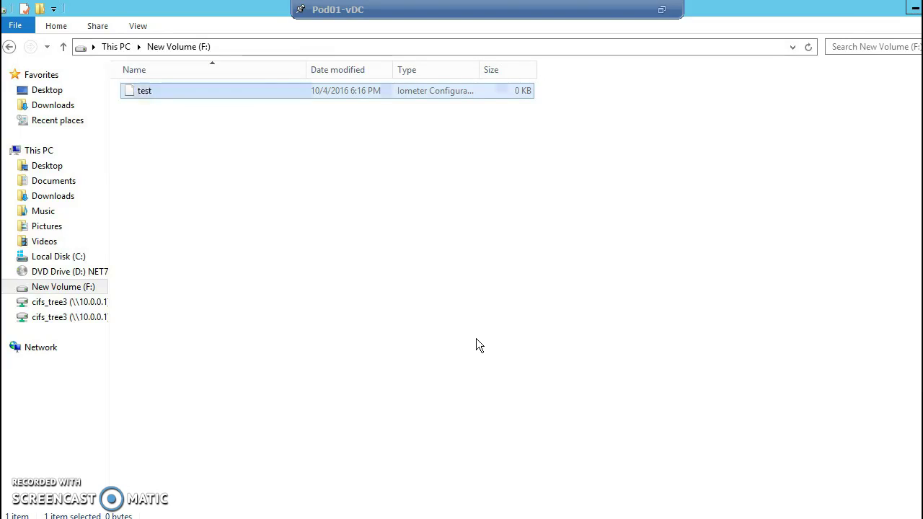
pyautogui.click(914, 9)
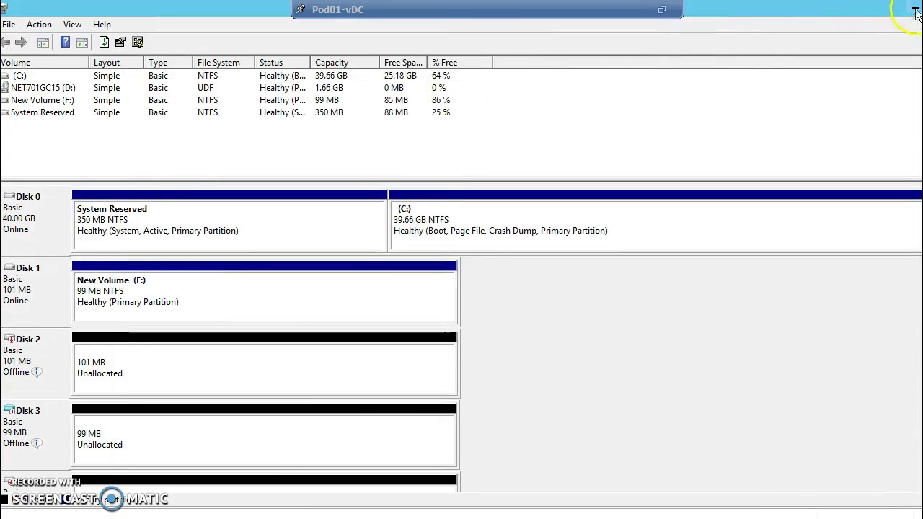
# Delete the blank lines after the exportfs command in the Notepad notes
pyautogui.click(915, 8)
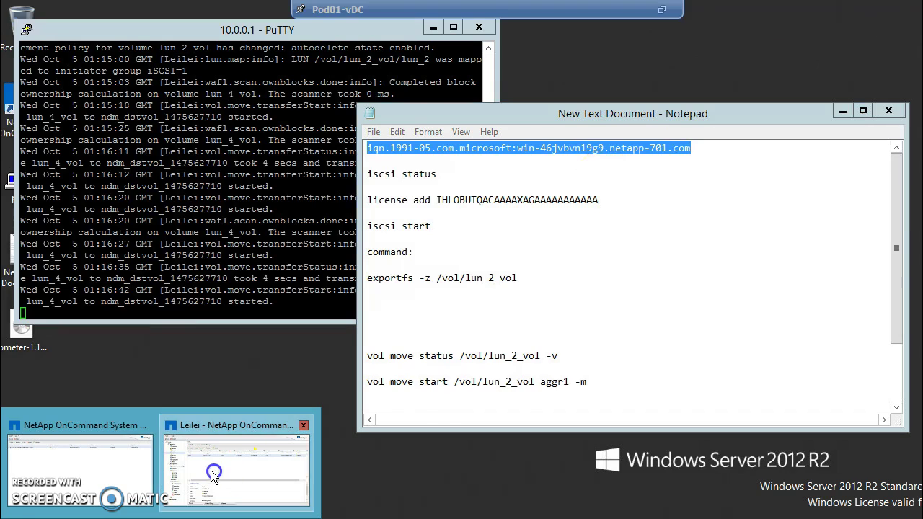
pyautogui.click(217, 469)
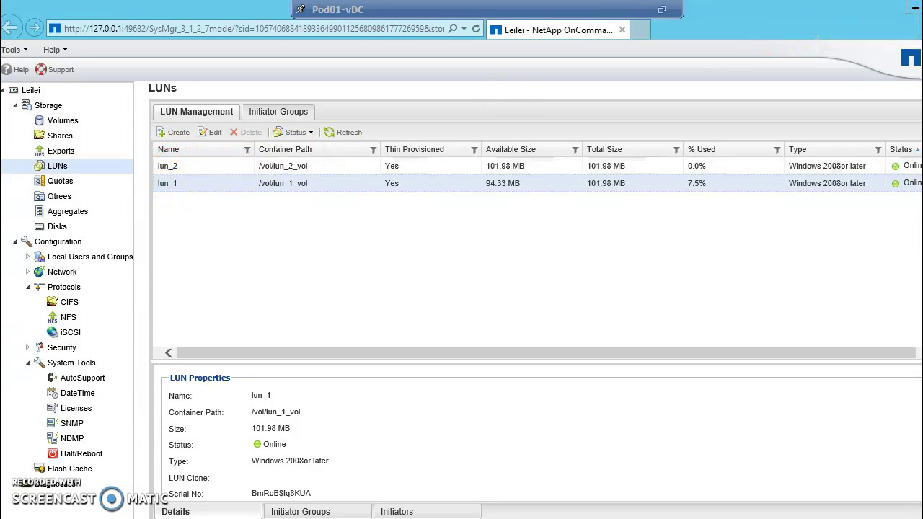
pyautogui.click(908, 8)
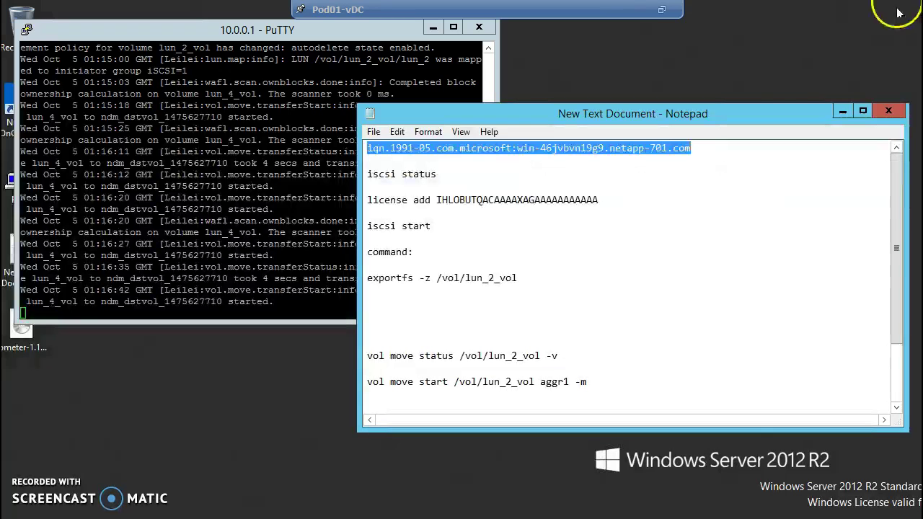
pyautogui.scroll(-2, 513, 355)
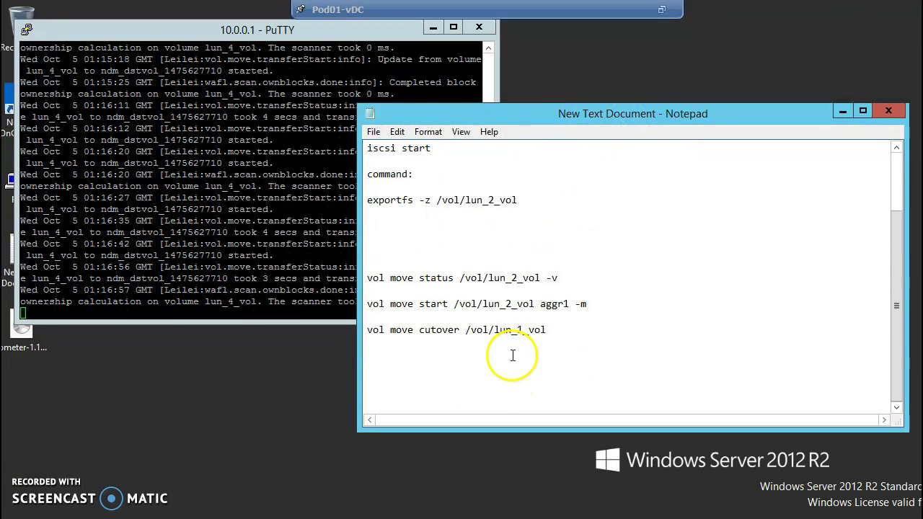
pyautogui.scroll(1, 490, 339)
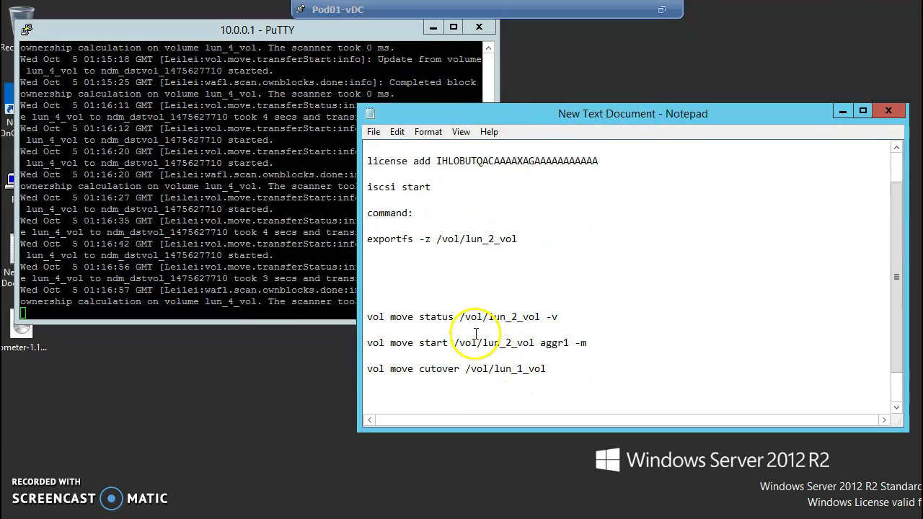
pyautogui.click(386, 292)
pyautogui.press('BackSpace')
pyautogui.press('BackSpace')
pyautogui.press('BackSpace')
pyautogui.press('BackSpace')
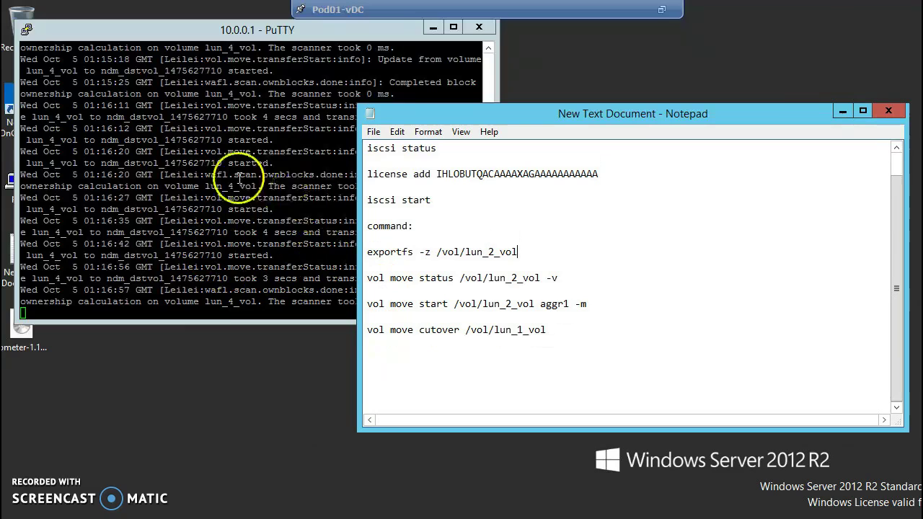
# Exit the full-screen console and start the Lun Management slide show from the beginning
pyautogui.click(220, 216)
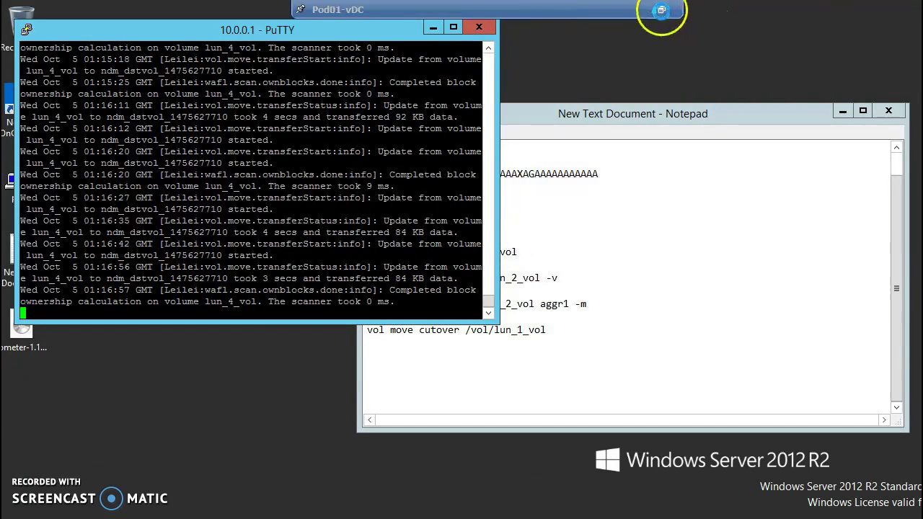
pyautogui.click(662, 10)
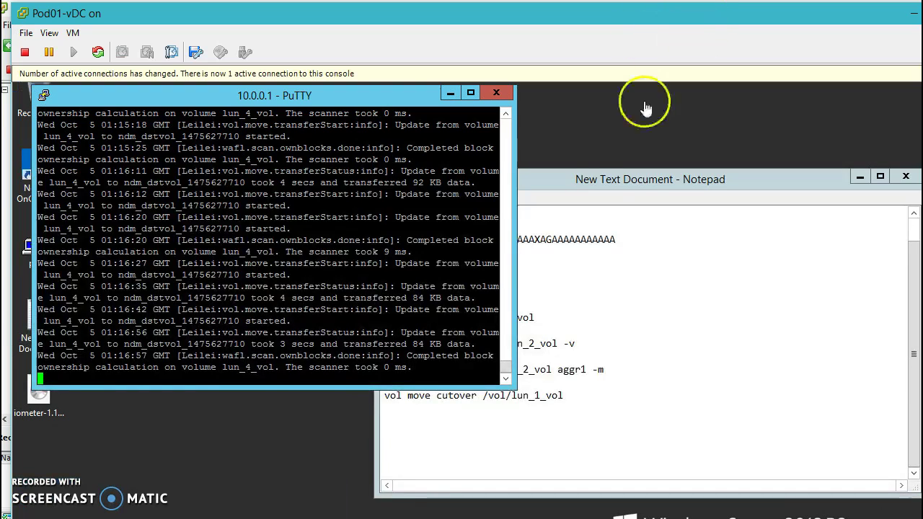
pyautogui.moveTo(188, 513)
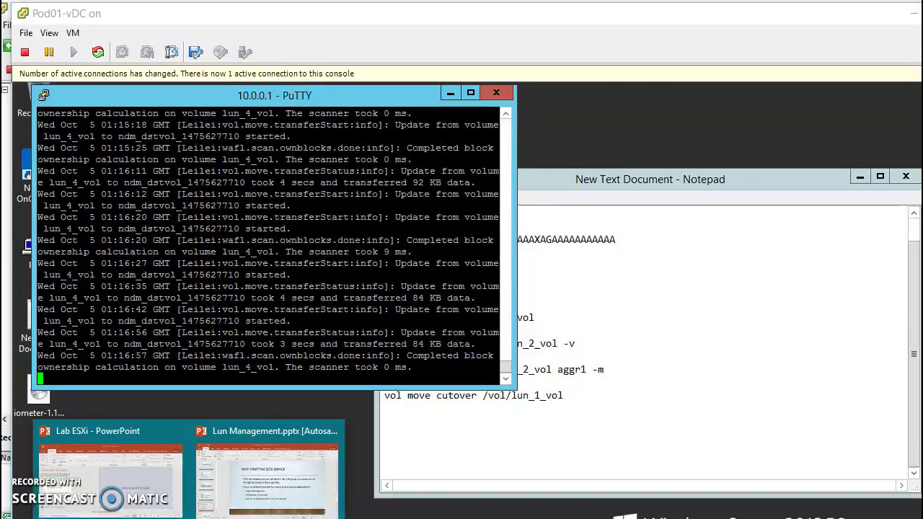
pyautogui.click(241, 480)
pyautogui.scroll(-1, 342, 376)
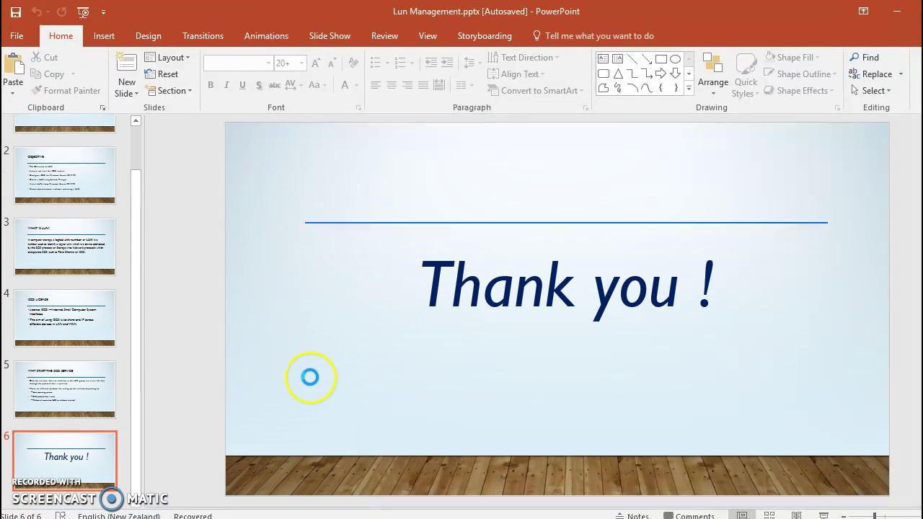
pyautogui.click(85, 11)
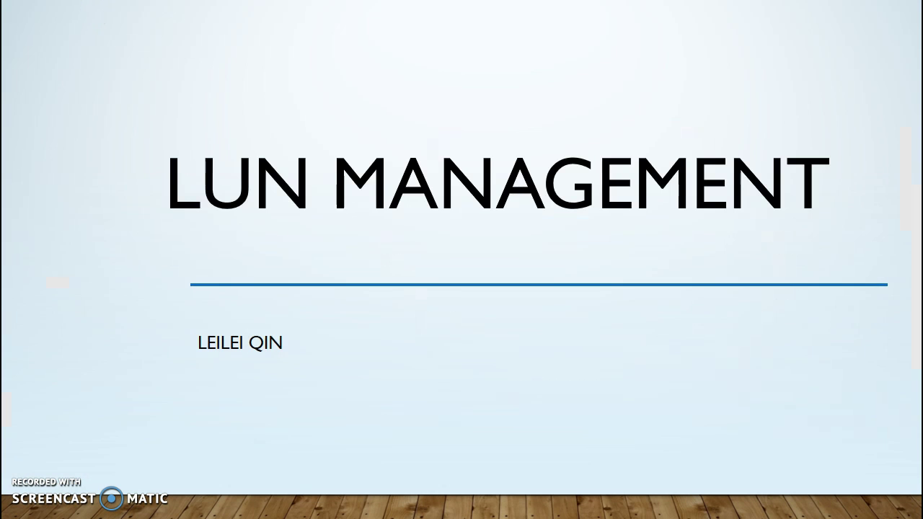